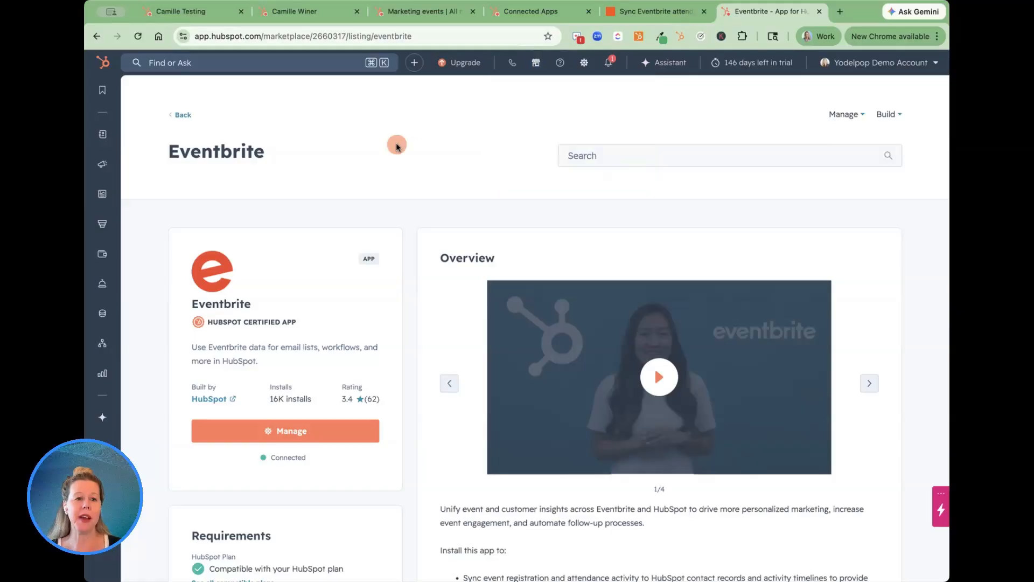
# Examine the Eventbrite app's marketplace listing, including its overview, requirements, features and shared data.
pyautogui.scroll(-2, 398, 146)
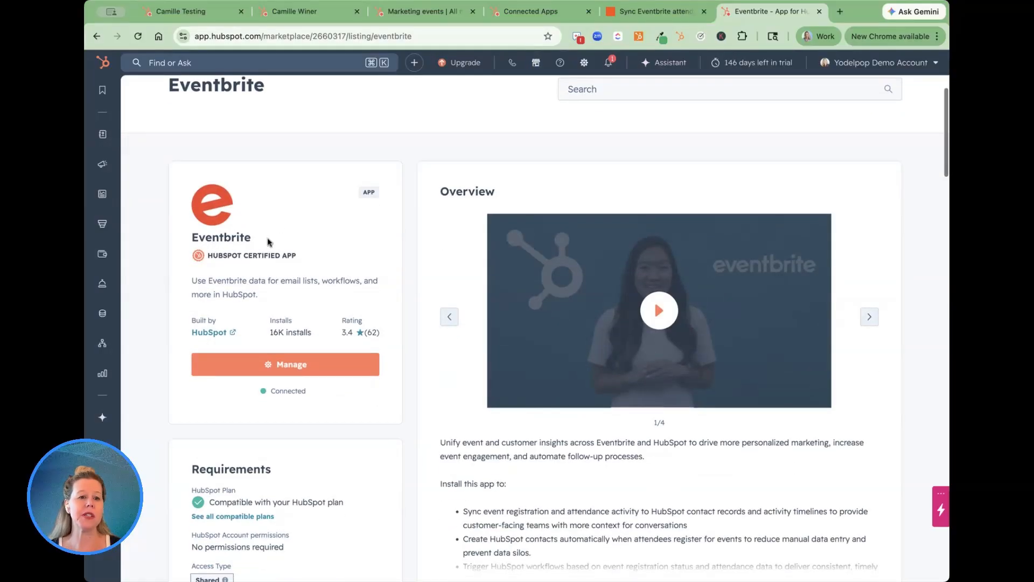
pyautogui.moveTo(230, 263)
pyautogui.scroll(-2, 340, 256)
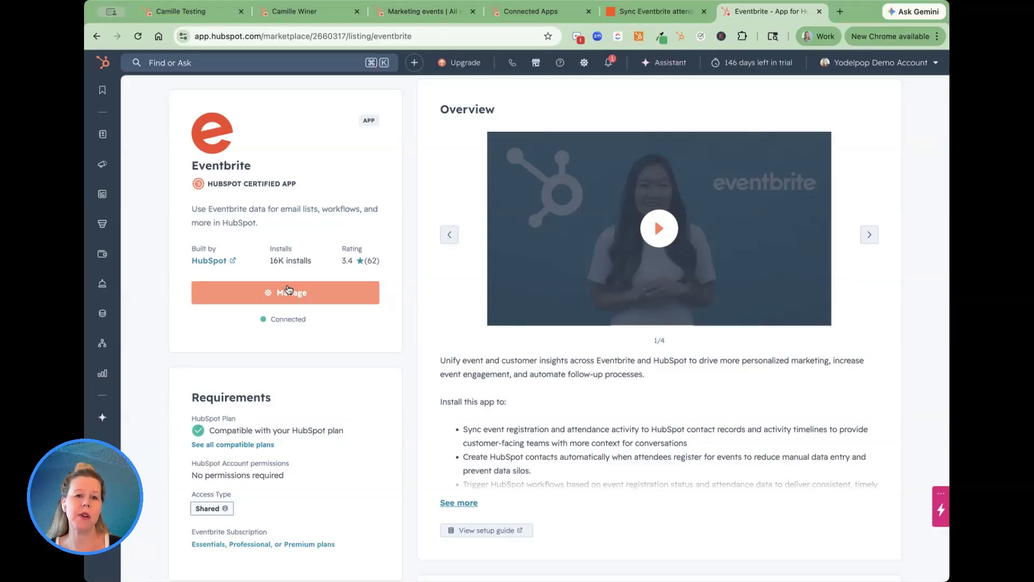
pyautogui.scroll(-8, 228, 292)
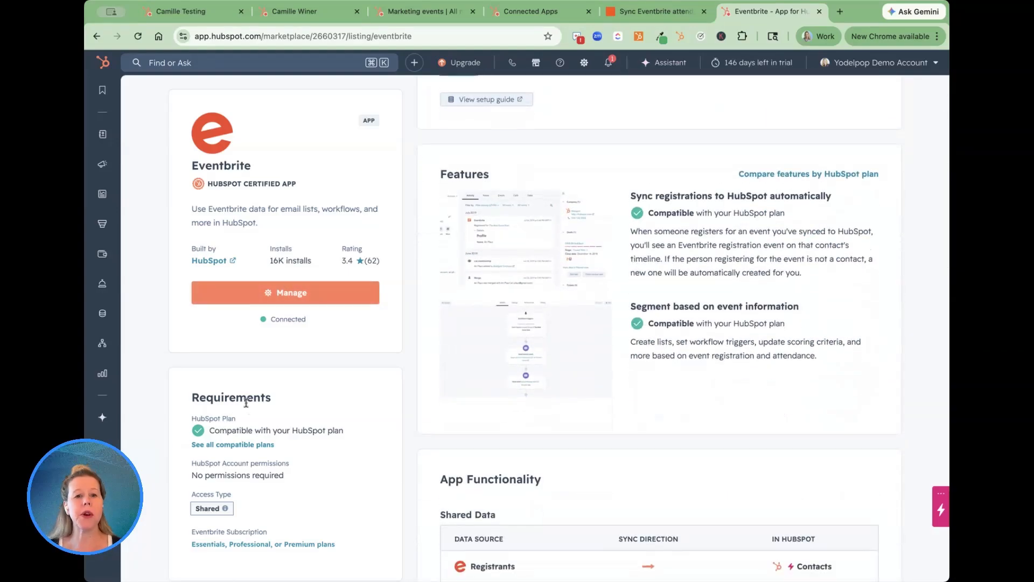
pyautogui.scroll(8, 492, 282)
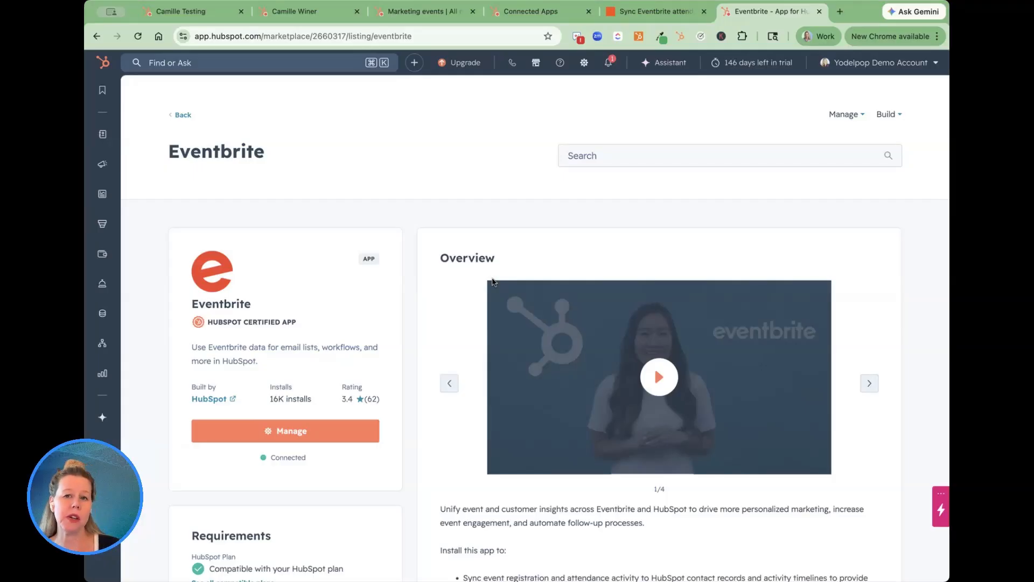
# Glance at the Zap syncing Eventbrite attendees to HubSpot contacts, and bring up HubSpot's list of connected apps.
pyautogui.click(649, 17)
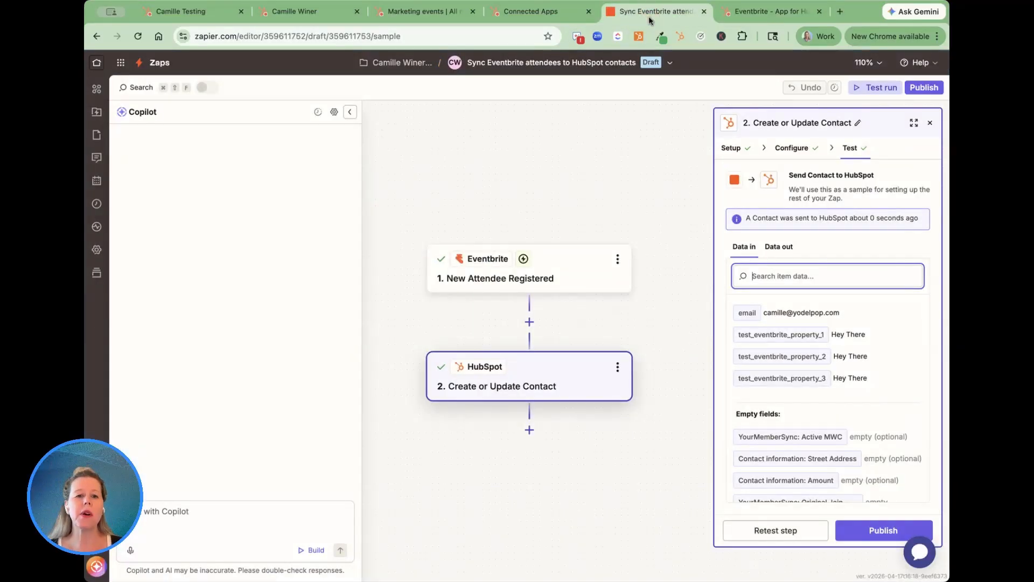
pyautogui.click(742, 16)
pyautogui.click(513, 12)
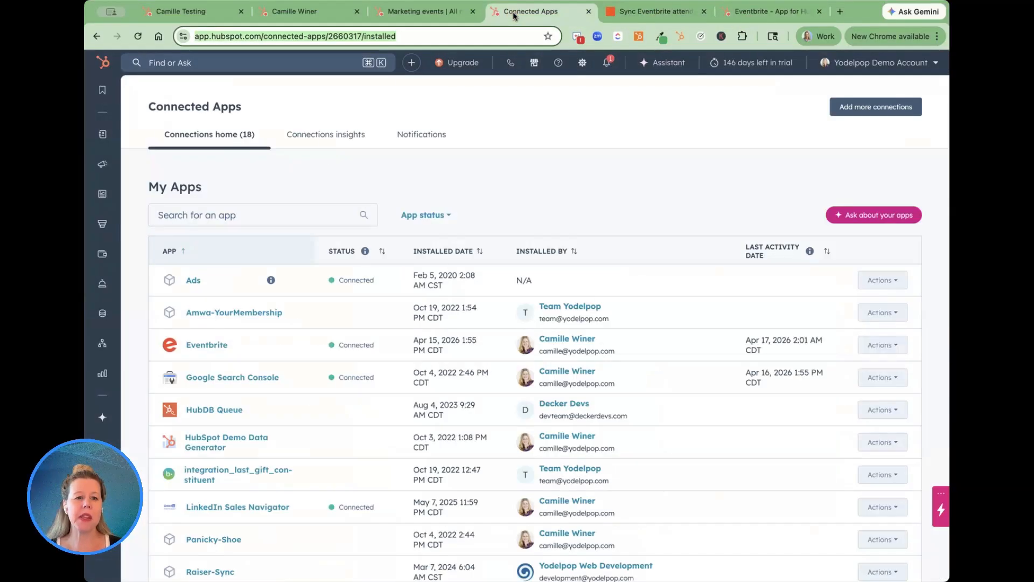
pyautogui.click(534, 64)
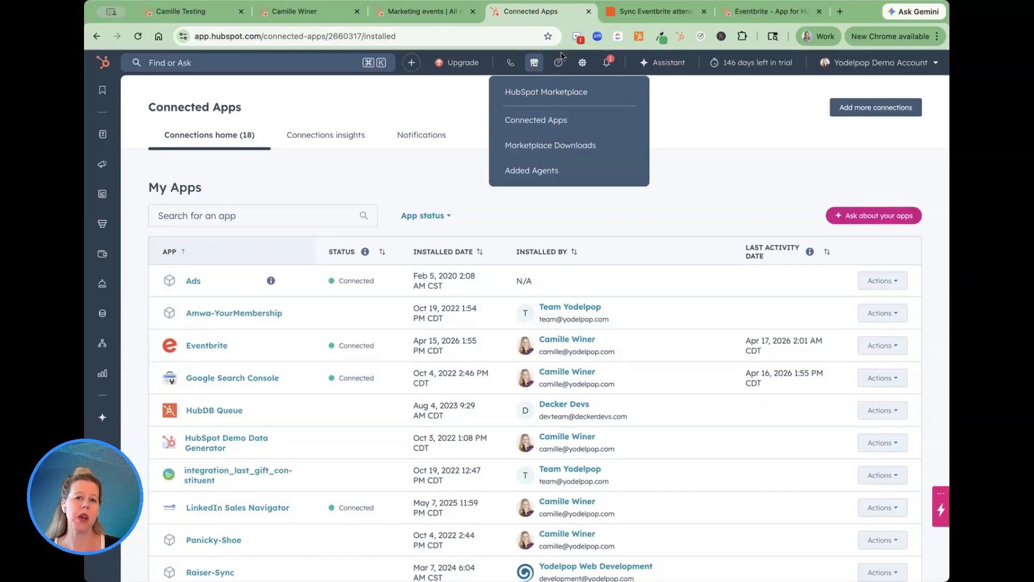
pyautogui.click(535, 126)
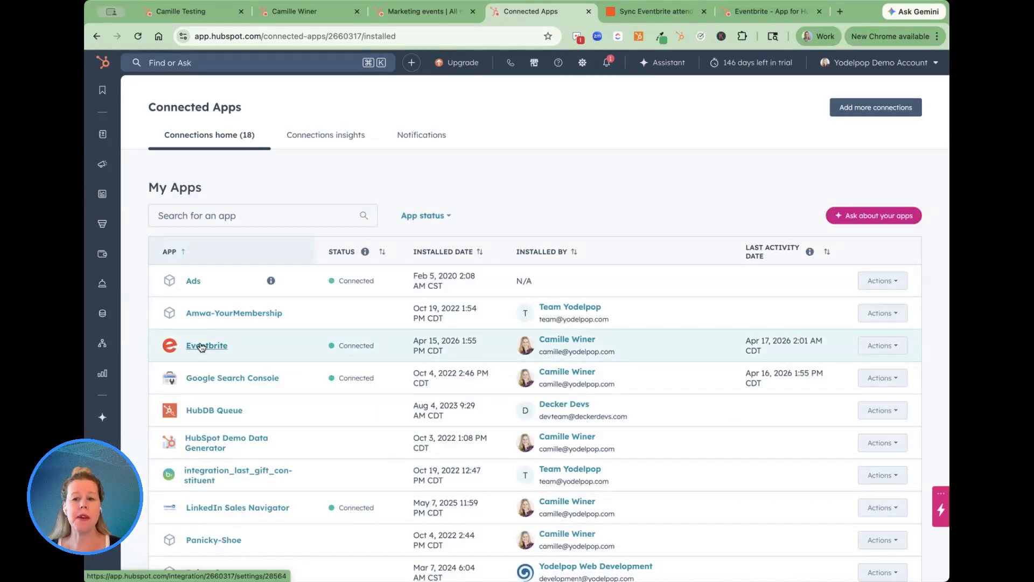
# Open the connected Eventbrite app and view its feature discovery and event sync settings.
pyautogui.click(882, 345)
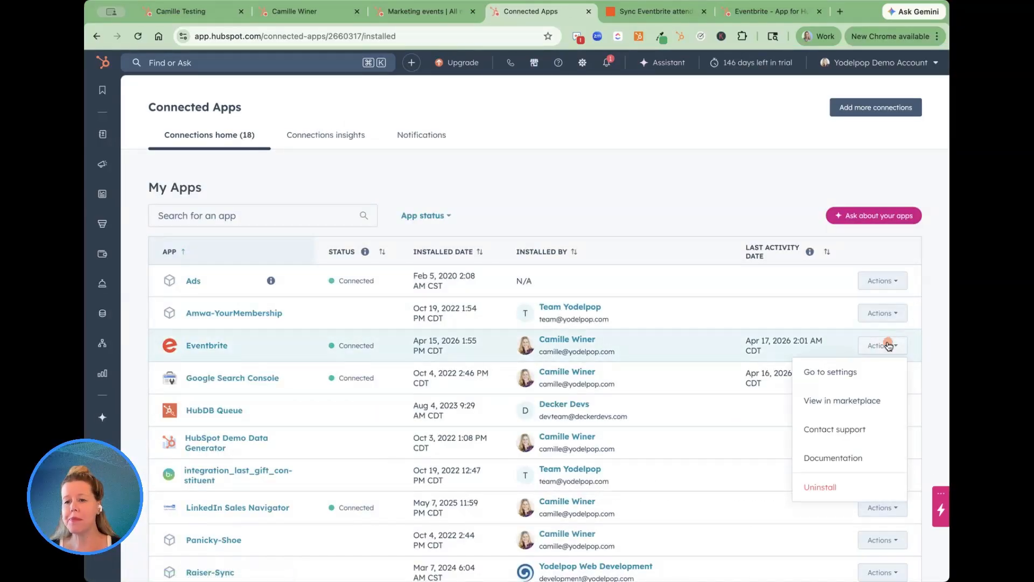
pyautogui.click(206, 347)
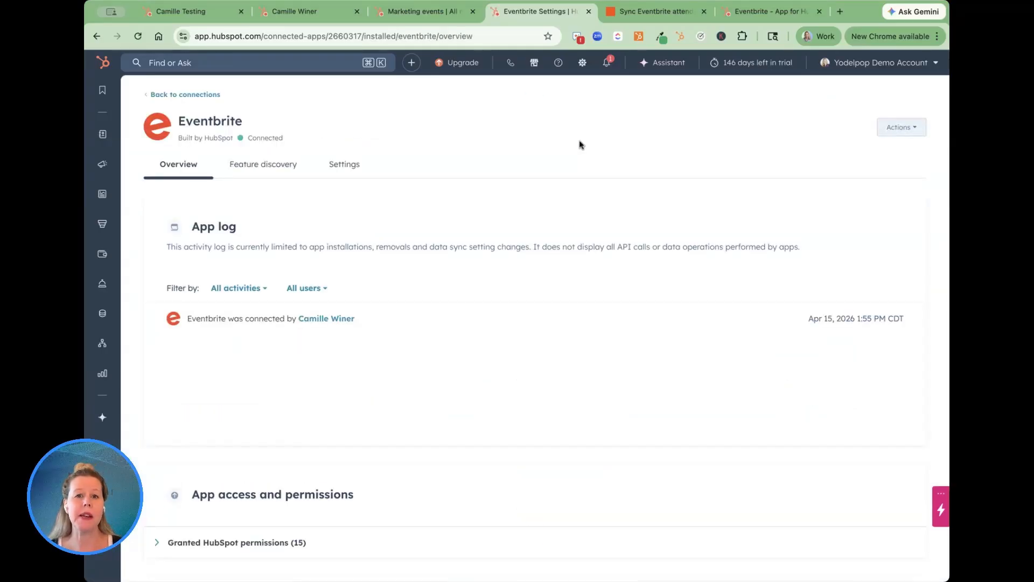
pyautogui.click(255, 169)
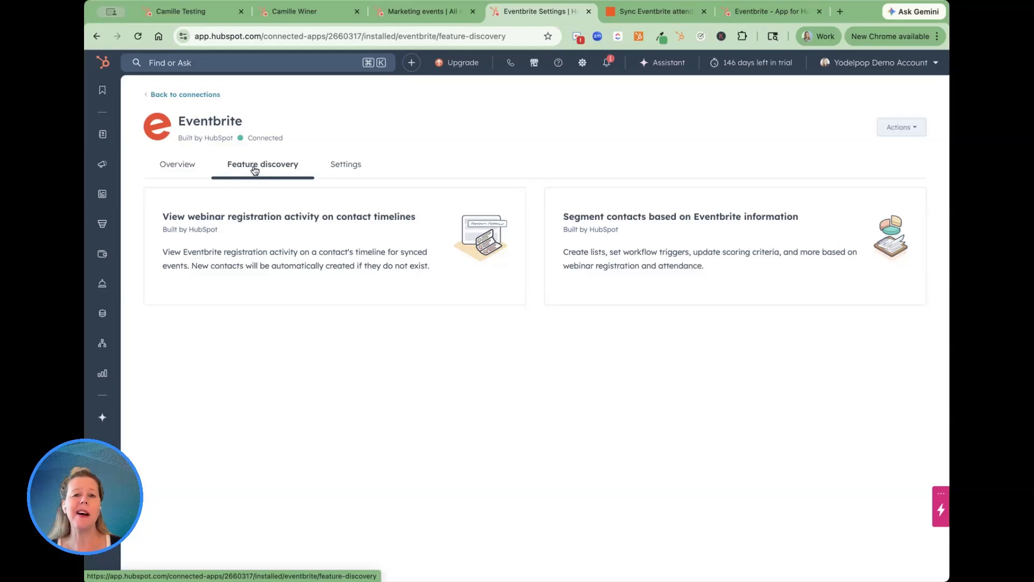
pyautogui.click(342, 171)
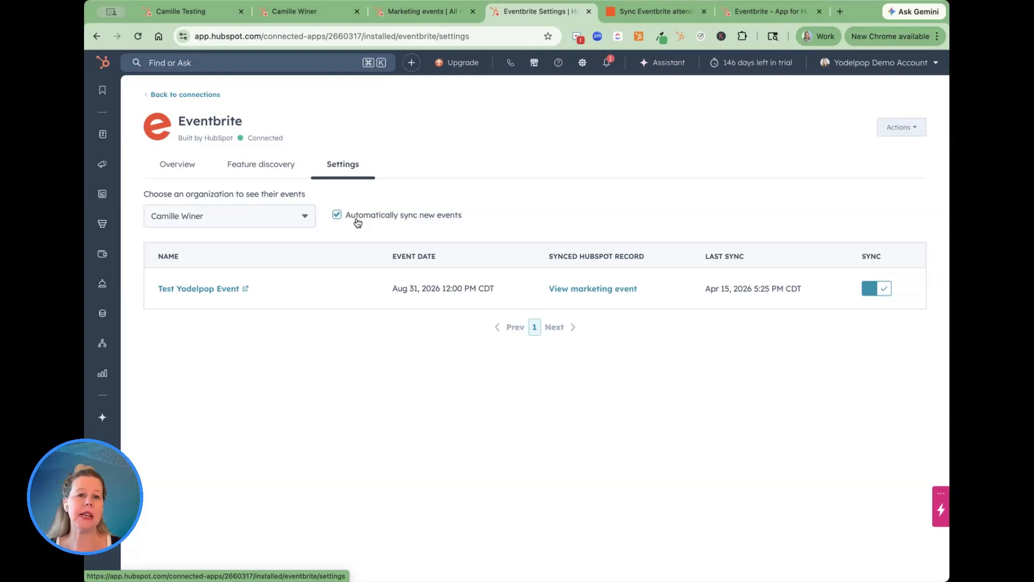
# Open the Test Yodelpop Event marketing event record and check its URL details by visiting the linked Eventbrite page.
pyautogui.click(404, 16)
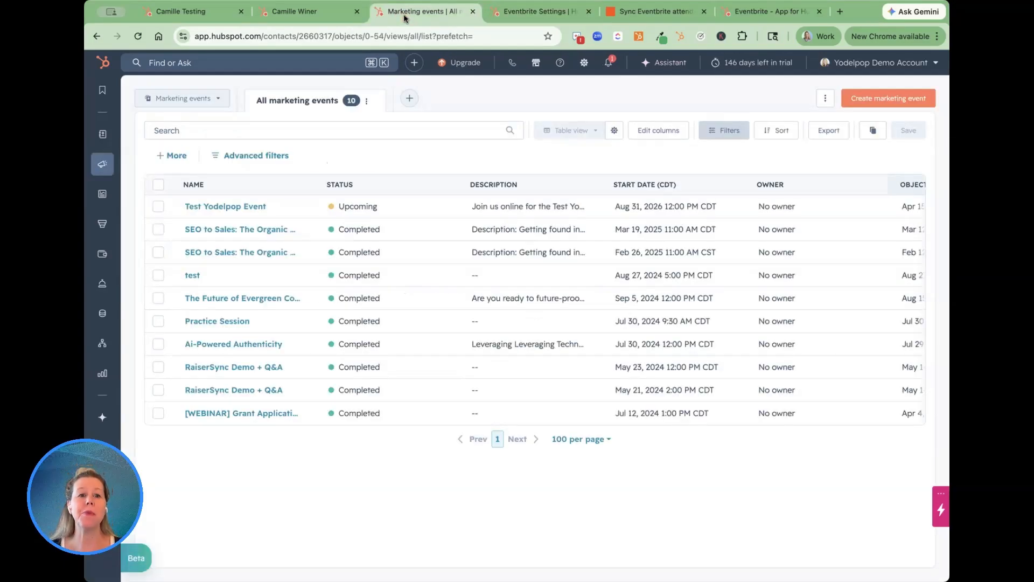
pyautogui.moveTo(104, 166)
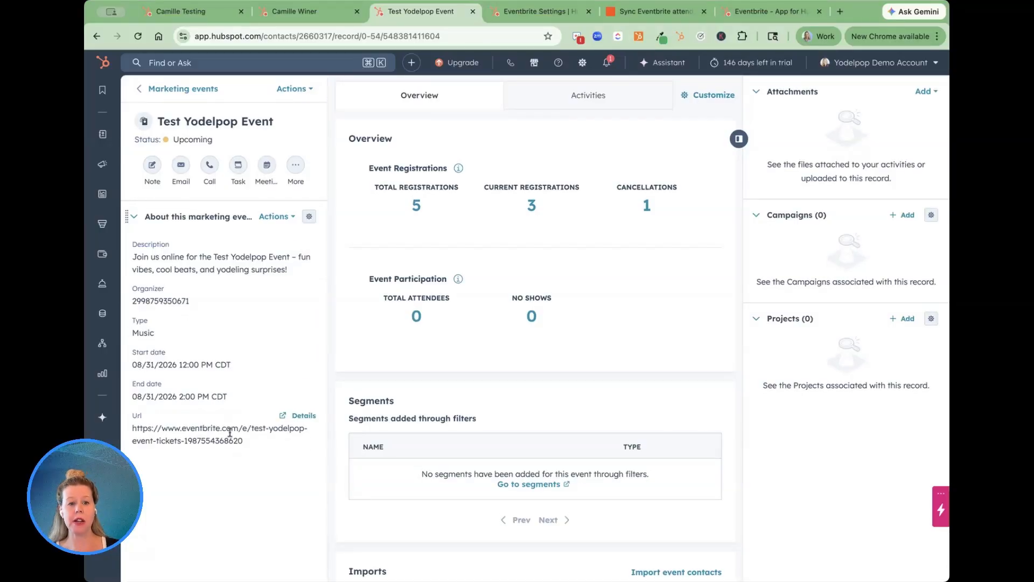
pyautogui.click(304, 416)
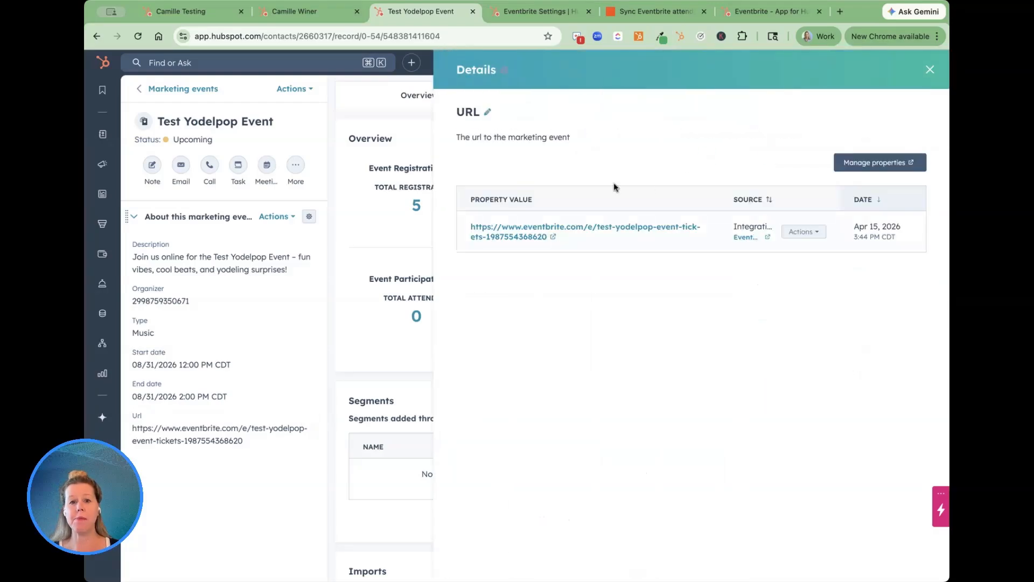
pyautogui.click(618, 230)
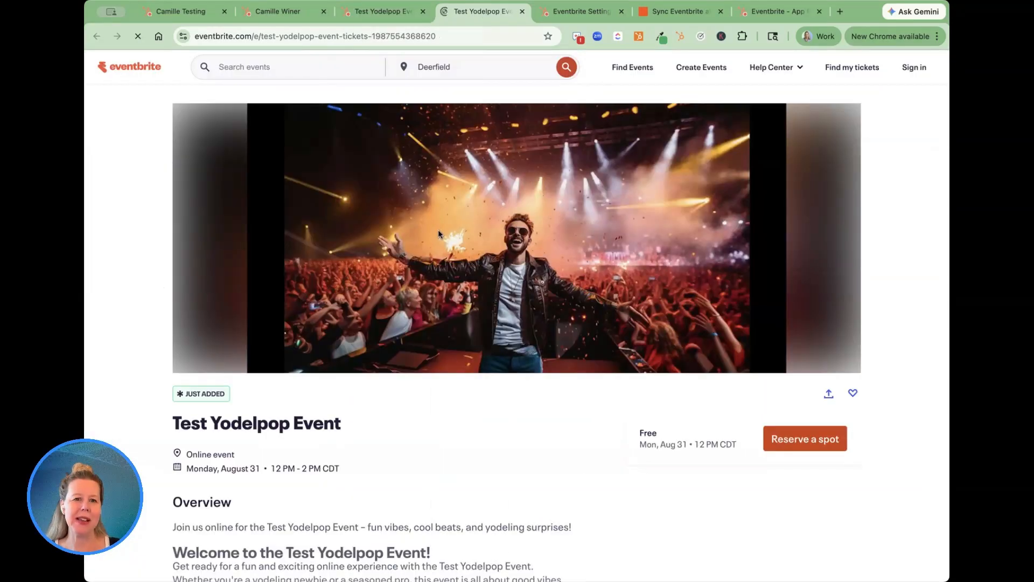
pyautogui.click(382, 11)
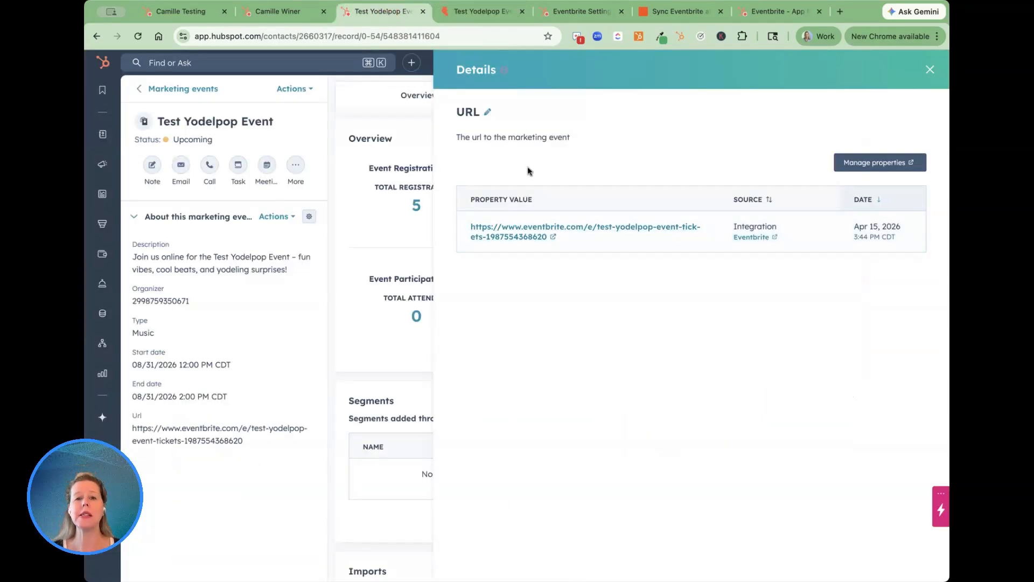
pyautogui.click(930, 71)
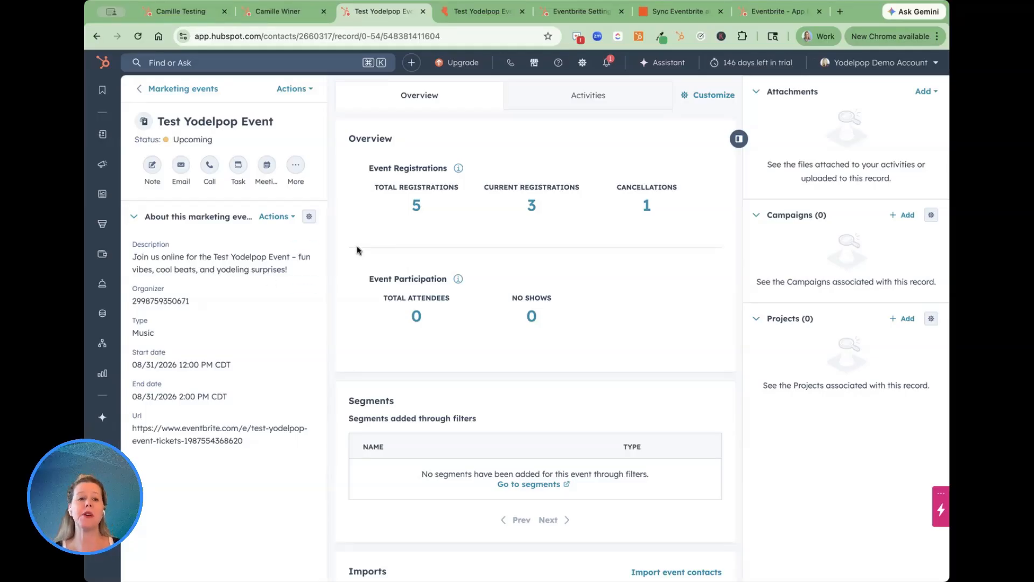
# From the event's total registrations, examine a registrant's contact record, and compare it with the other test contact's Eventbrite properties and activity.
pyautogui.click(415, 206)
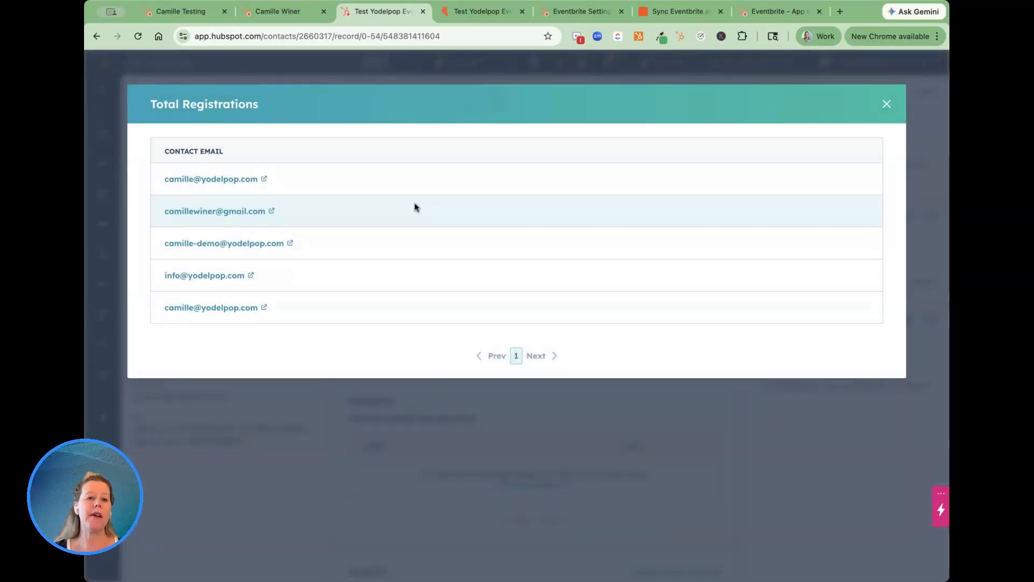
pyautogui.click(215, 212)
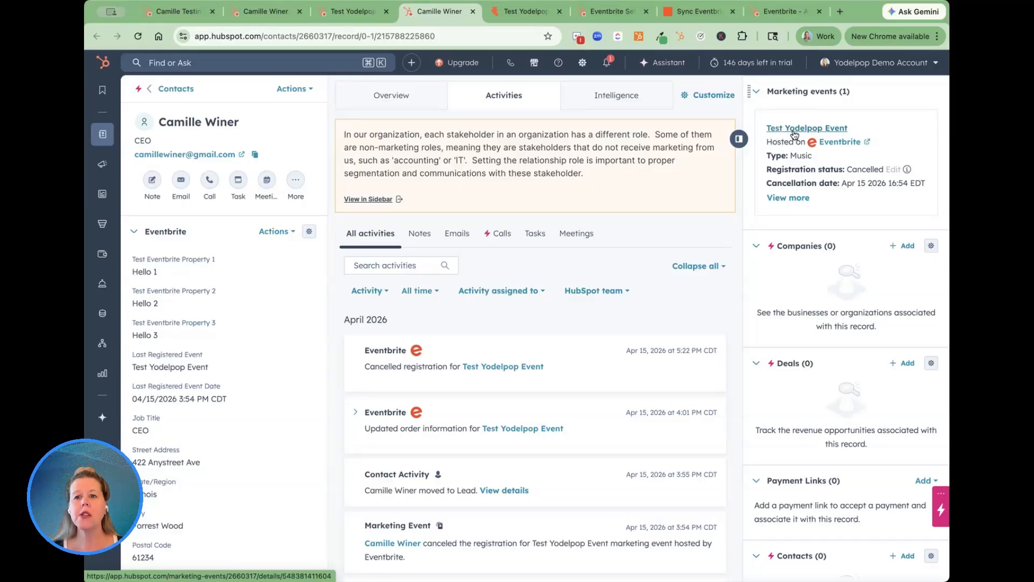
pyautogui.scroll(-1, 190, 292)
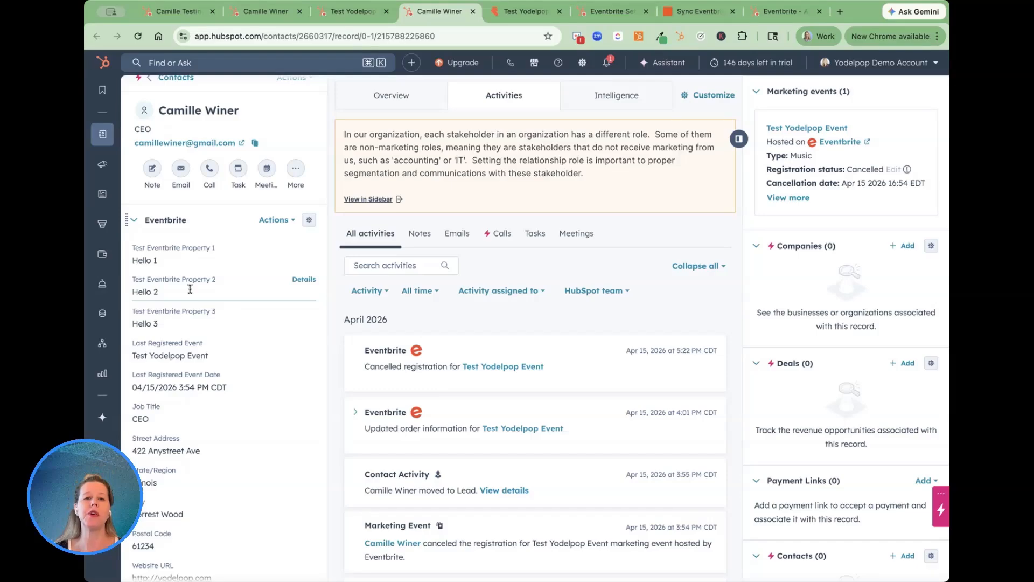
pyautogui.click(188, 14)
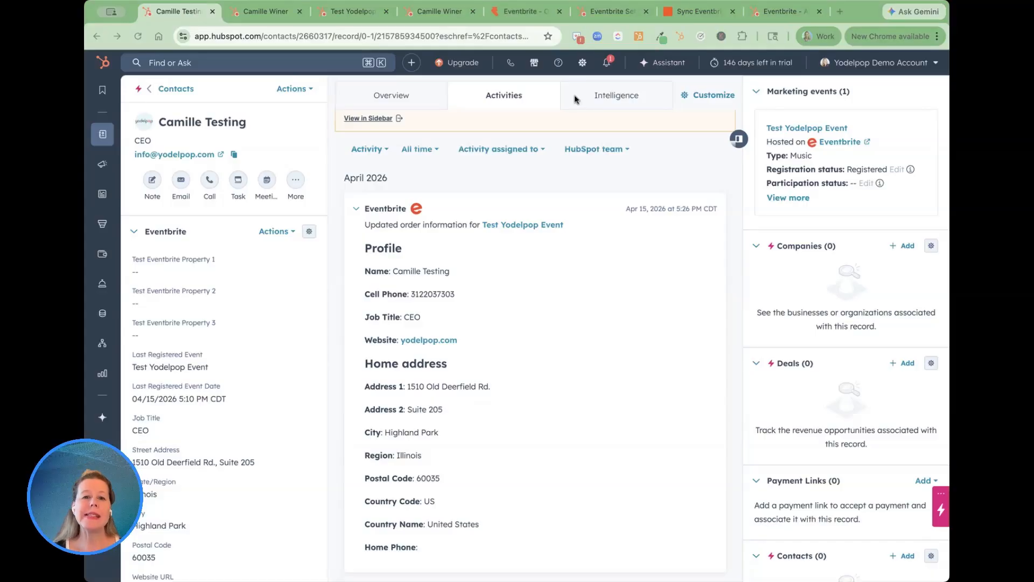
# Review the standard and custom questions on the Test Yodelpop Event order form in Eventbrite.
pyautogui.click(528, 16)
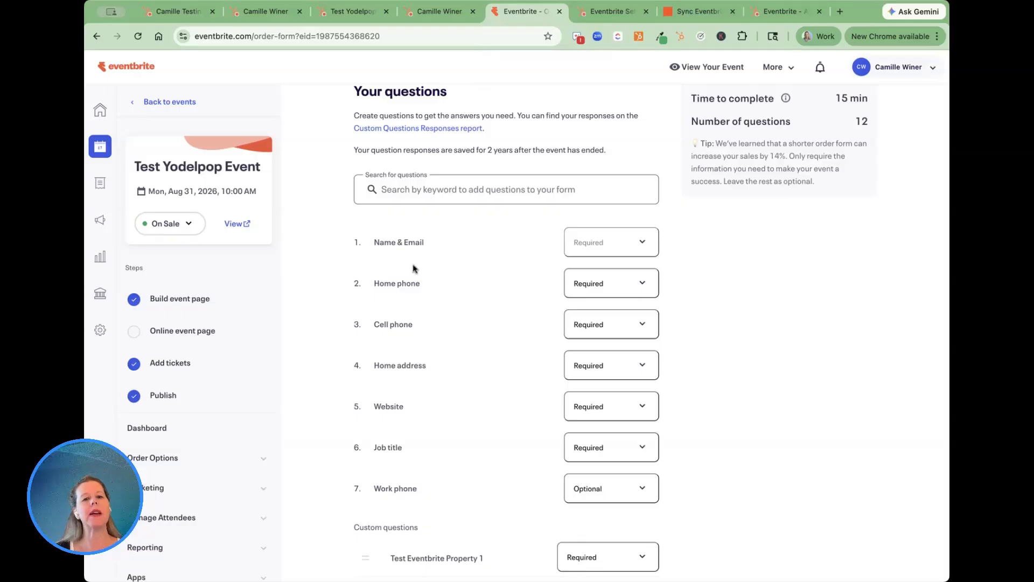
pyautogui.scroll(-2, 430, 266)
pyautogui.scroll(-1, 430, 266)
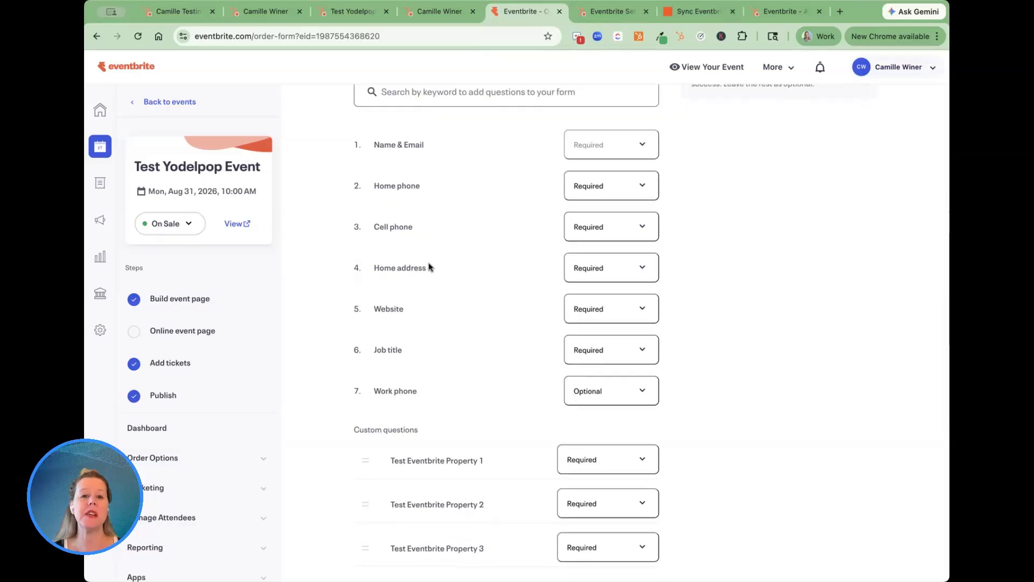
pyautogui.scroll(1, 430, 266)
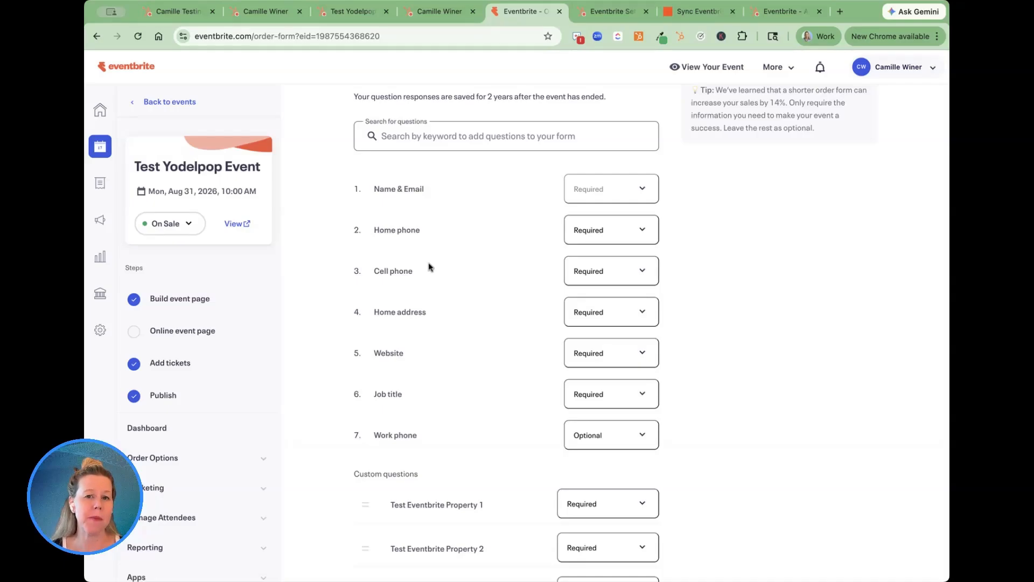
pyautogui.scroll(3, 429, 267)
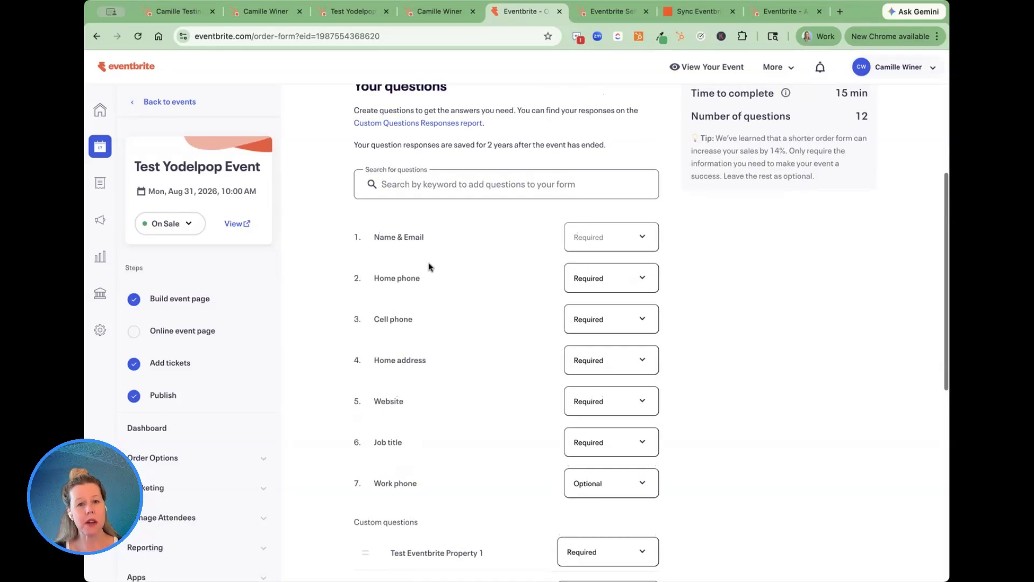
# Search the order form's available questions for "phon", "name" and "gen", and dismiss the suggestions without adding a question.
pyautogui.click(422, 245)
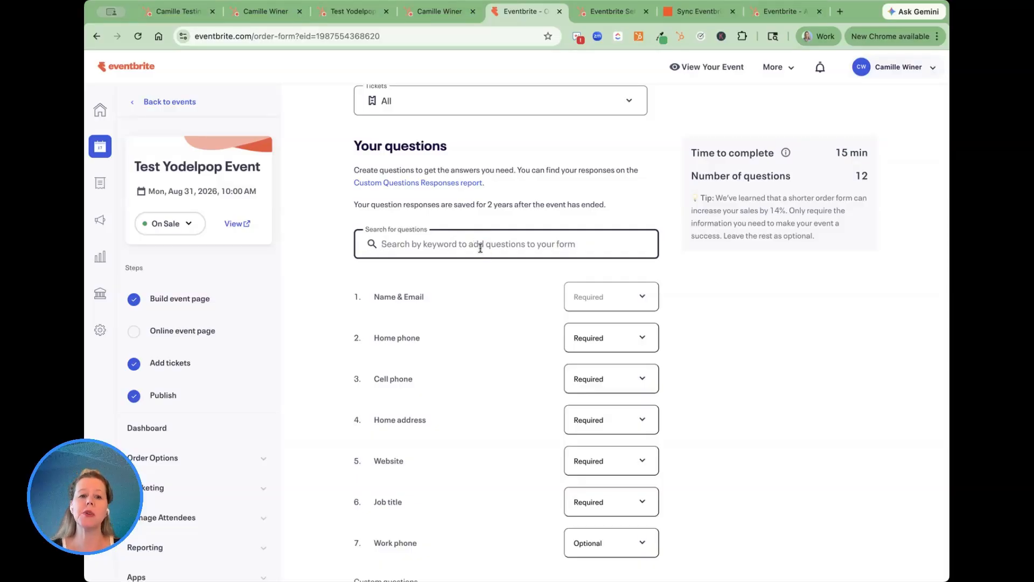
pyautogui.write('phon')
pyautogui.press('BackSpace')
pyautogui.press('BackSpace')
pyautogui.press('BackSpace')
pyautogui.press('BackSpace')
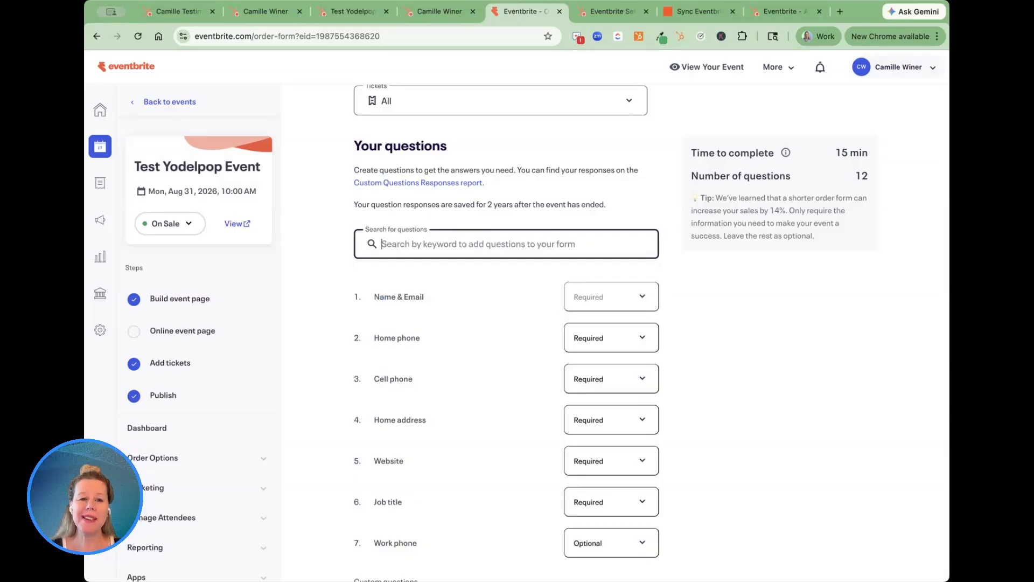
pyautogui.write('name')
pyautogui.press('BackSpace')
pyautogui.press('BackSpace')
pyautogui.press('BackSpace')
pyautogui.press('BackSpace')
pyautogui.write('gen')
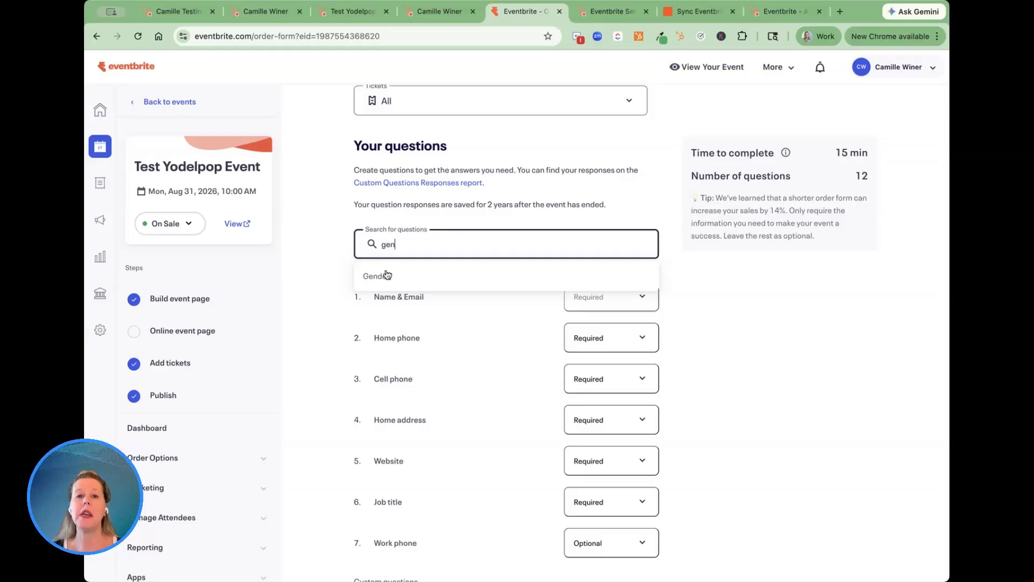
pyautogui.click(519, 335)
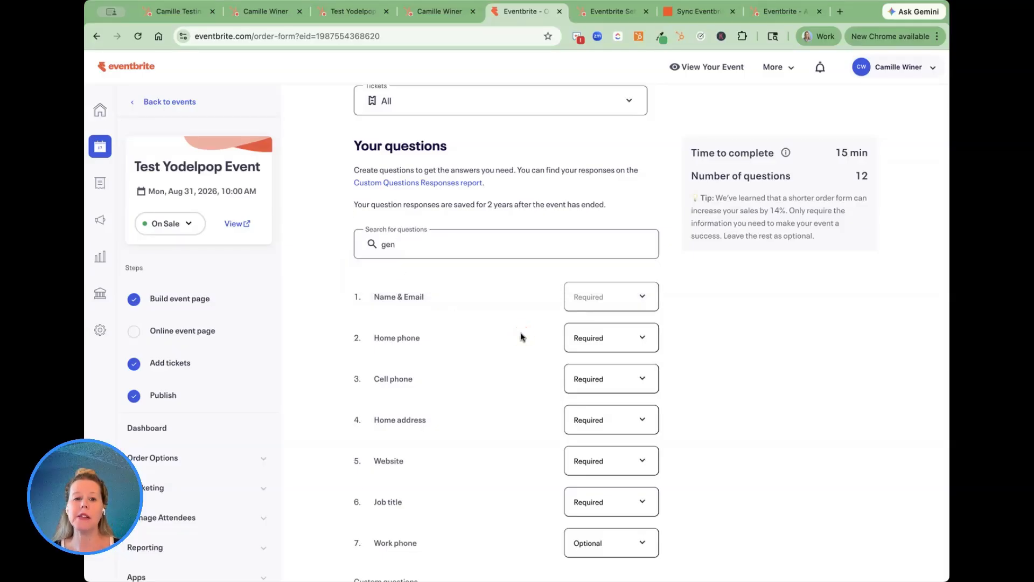
# Examine the order form's custom Test Eventbrite Property questions, its standard questions and the order form settings.
pyautogui.scroll(-4, 519, 335)
pyautogui.scroll(2, 412, 183)
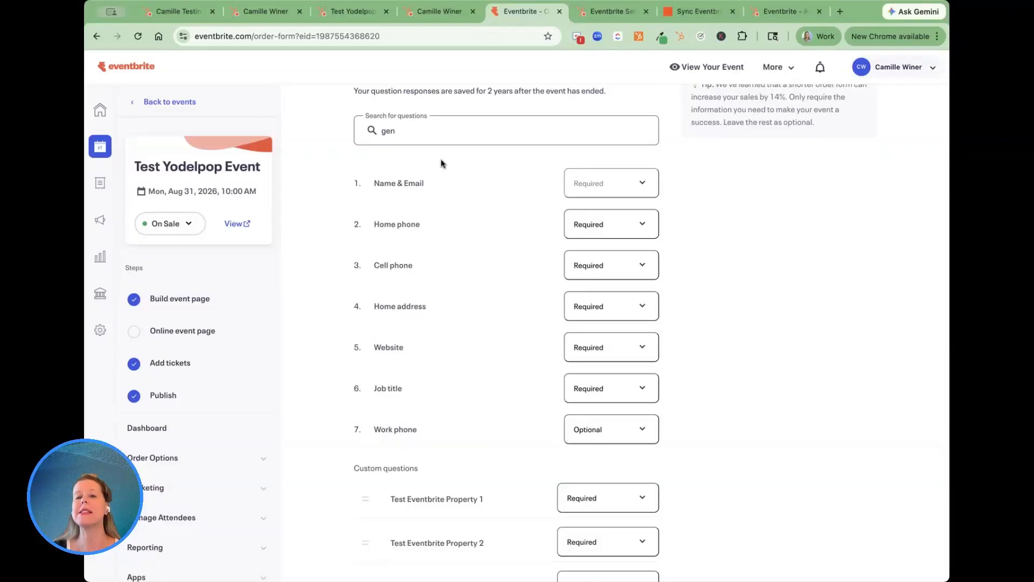
pyautogui.scroll(-6, 440, 163)
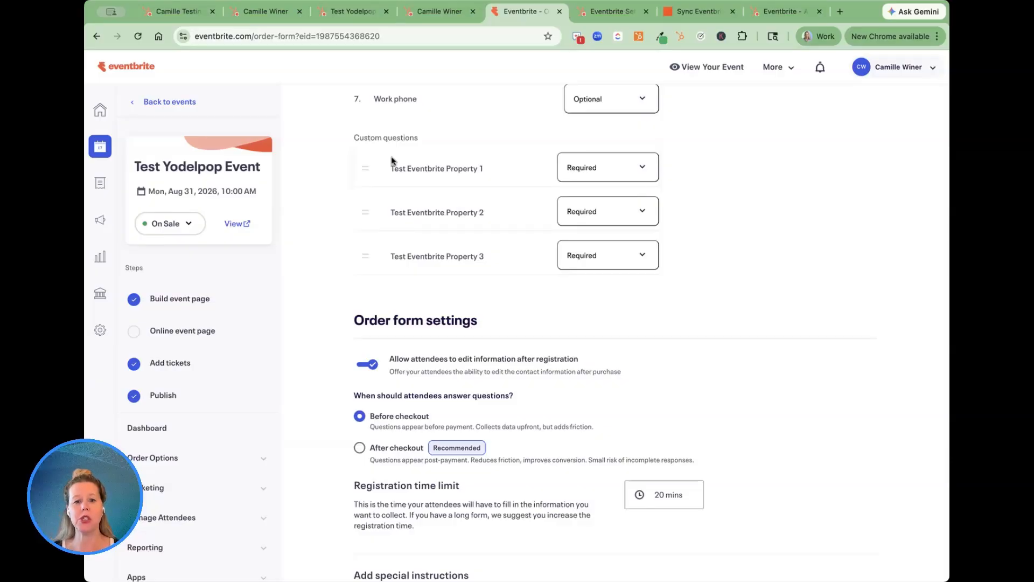
pyautogui.scroll(4, 392, 160)
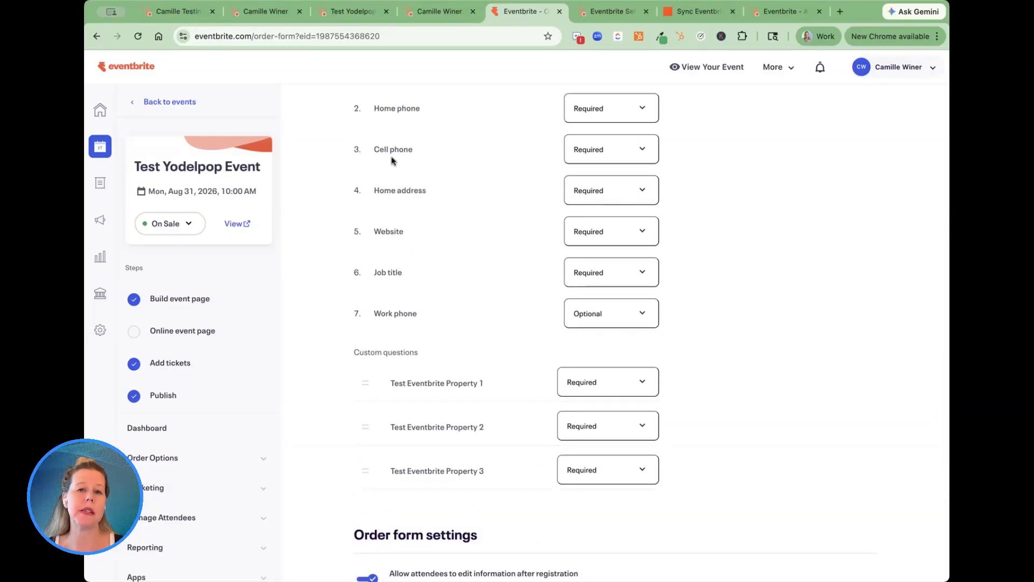
pyautogui.scroll(2, 392, 160)
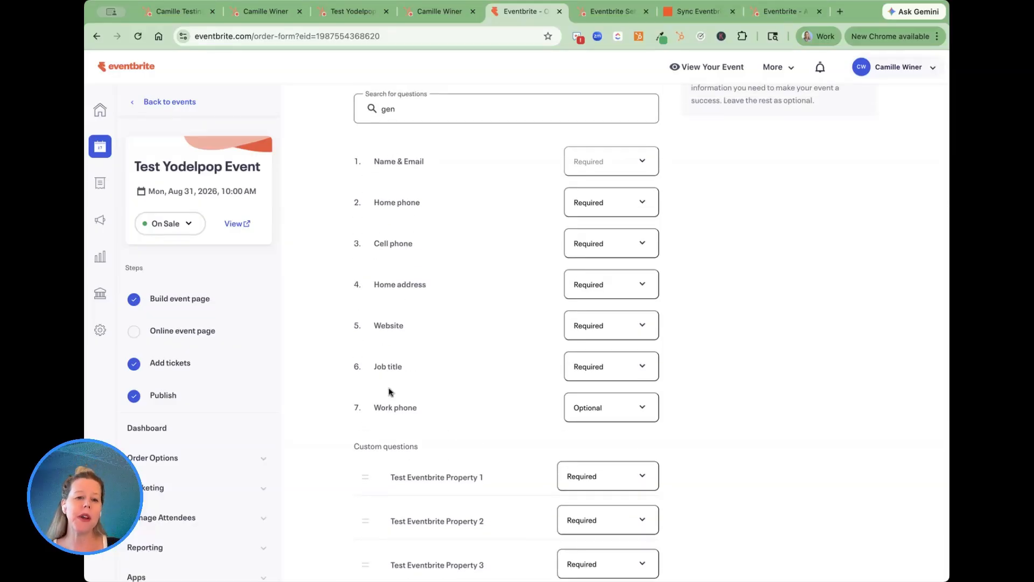
pyautogui.scroll(-1, 427, 208)
pyautogui.scroll(1, 430, 391)
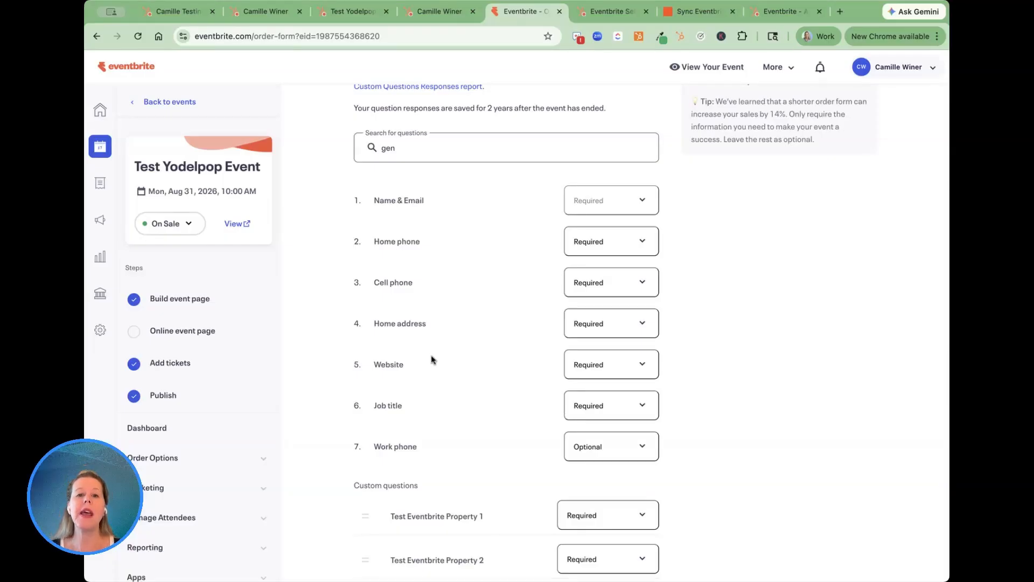
# Switch to HubSpot and compare the testing contact's Eventbrite properties with the profile and home address details in its updated order information activity.
pyautogui.scroll(-1, 431, 359)
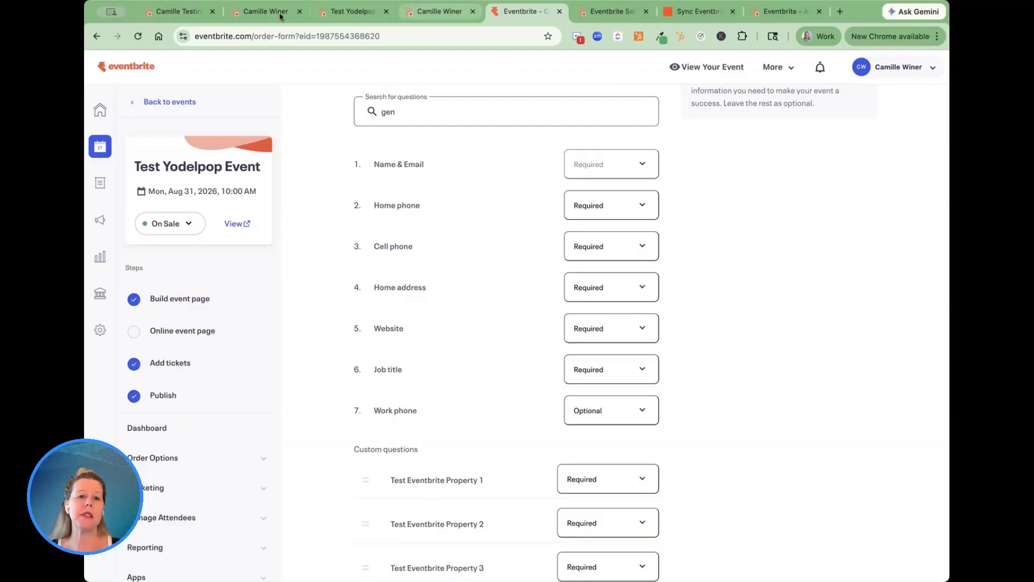
pyautogui.click(185, 14)
pyautogui.scroll(-5, 270, 248)
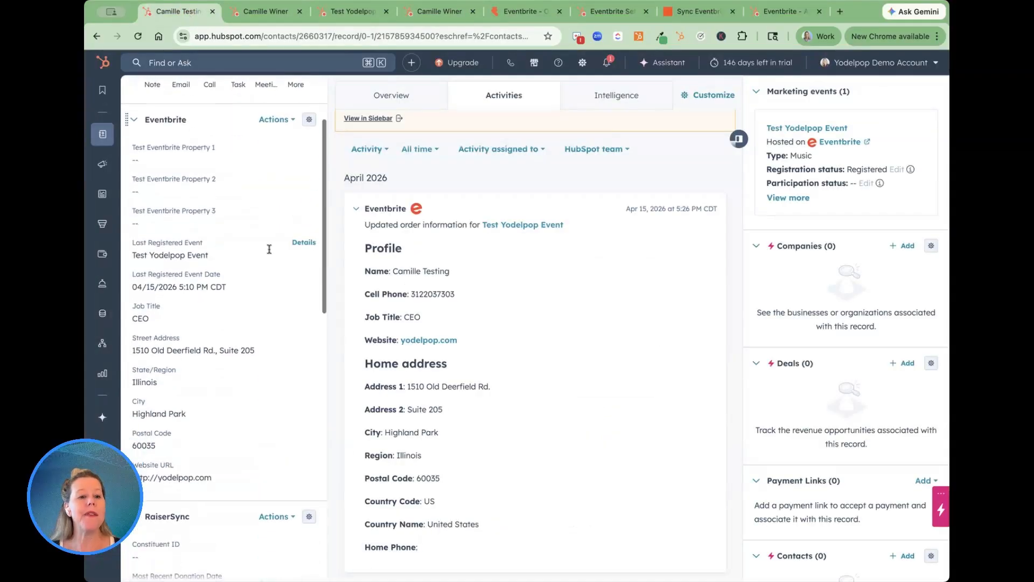
pyautogui.scroll(2, 269, 249)
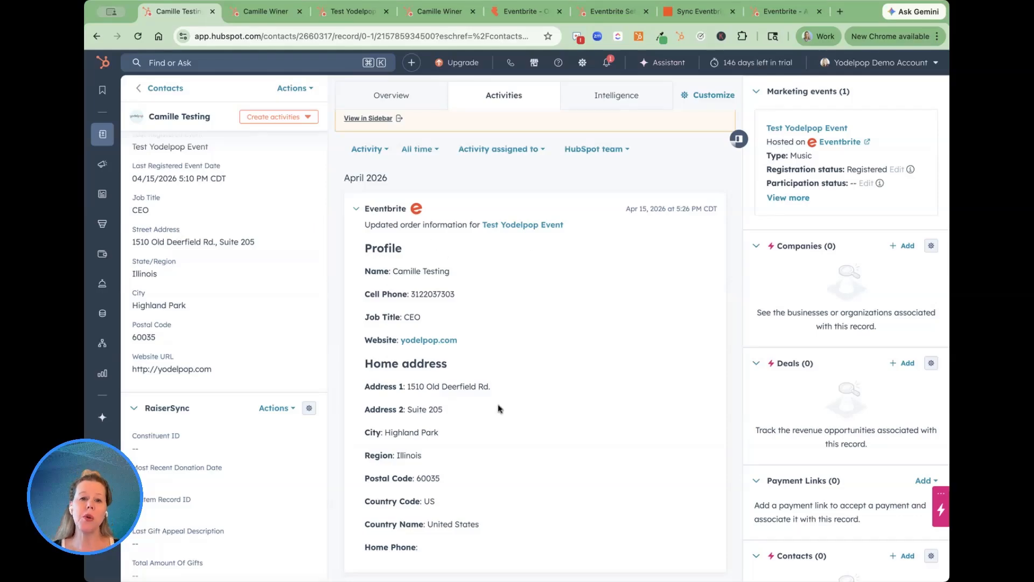
pyautogui.scroll(2, 421, 195)
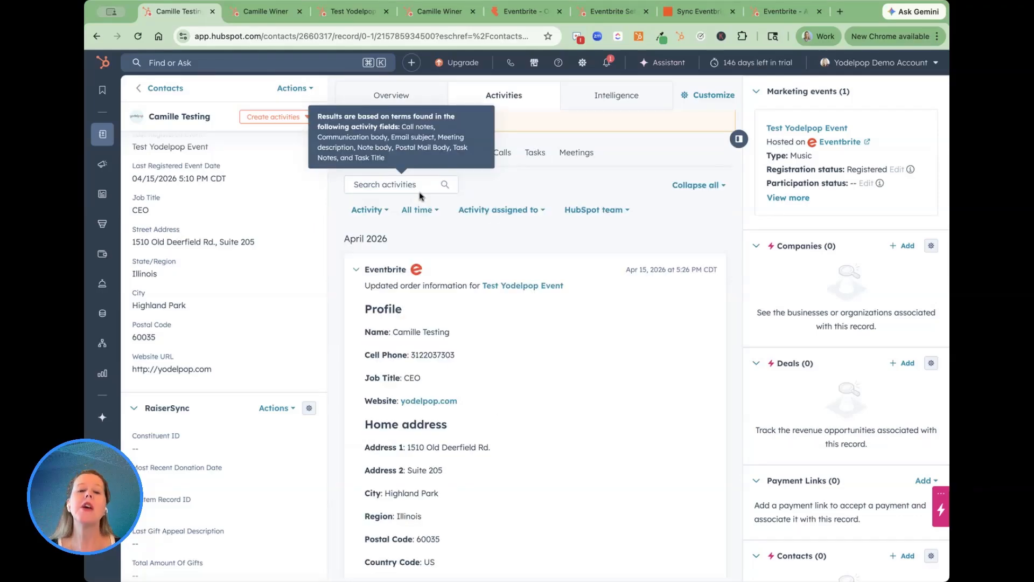
pyautogui.scroll(-3, 480, 369)
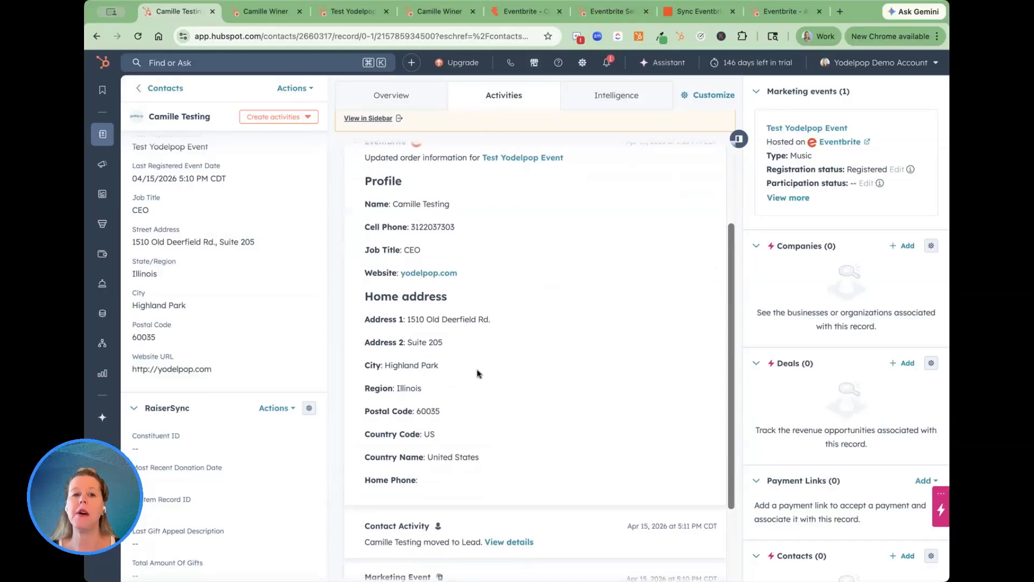
pyautogui.scroll(3, 479, 370)
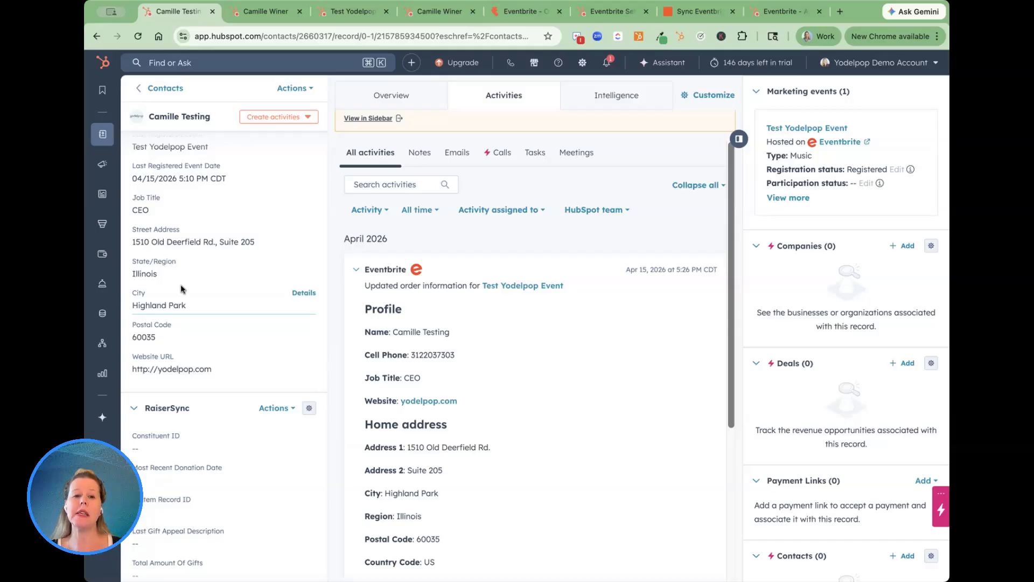
pyautogui.scroll(-2, 452, 330)
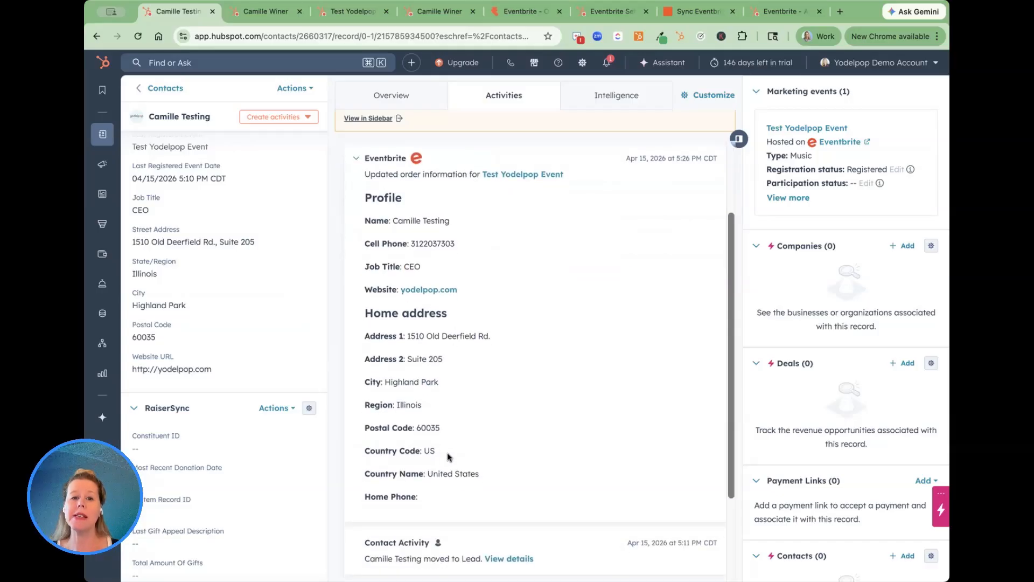
pyautogui.scroll(2, 215, 281)
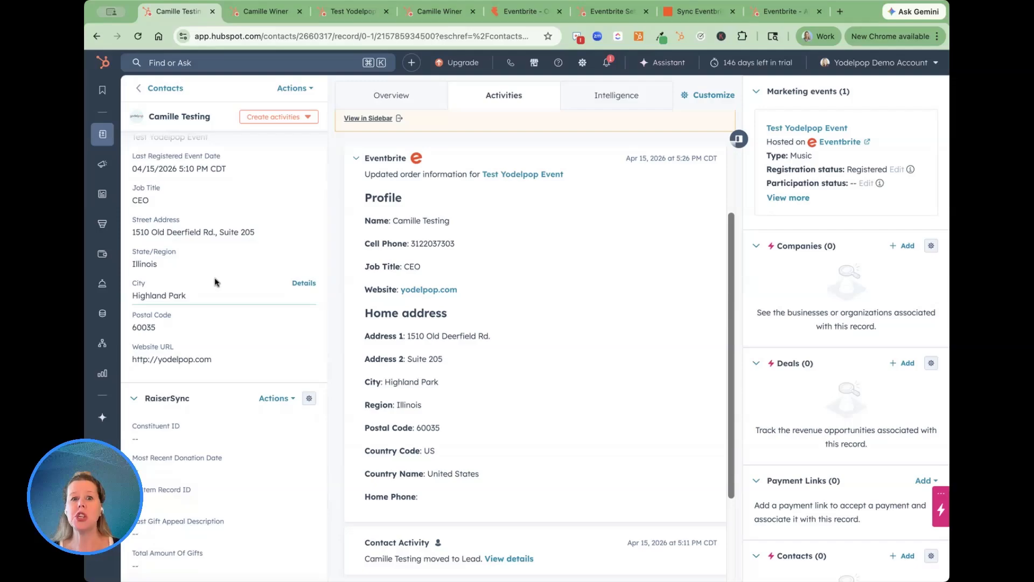
pyautogui.scroll(2, 242, 264)
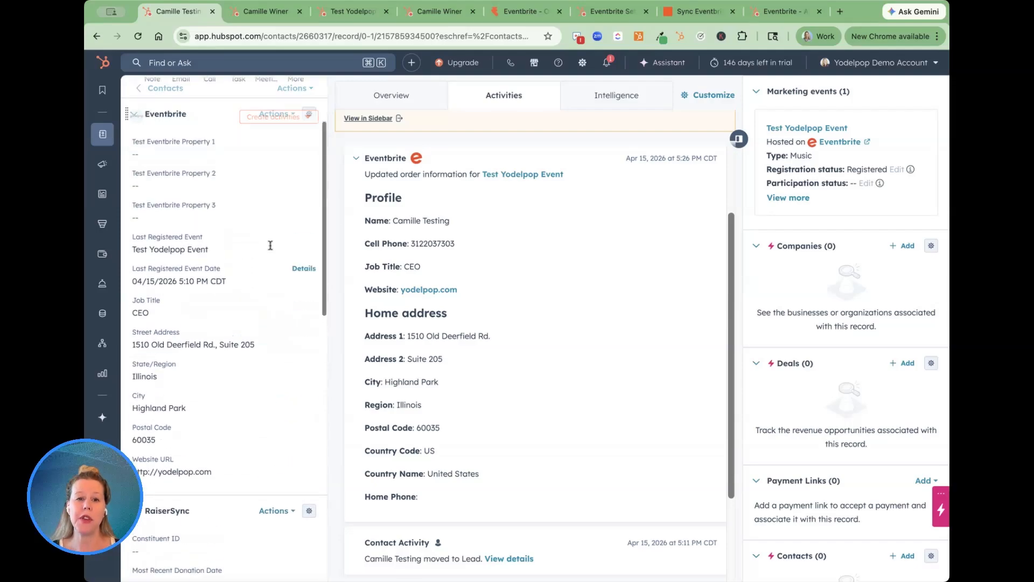
pyautogui.scroll(2, 377, 226)
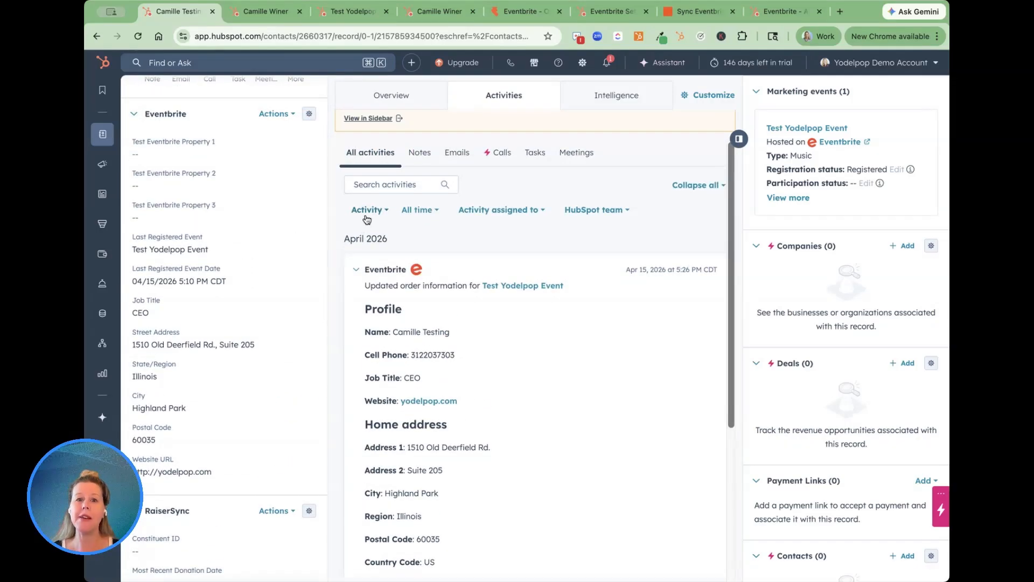
# Check the Eventbrite integration option in the contact timeline's activity type filter, leave the selection as is, and review the Eventbrite activity.
pyautogui.click(366, 213)
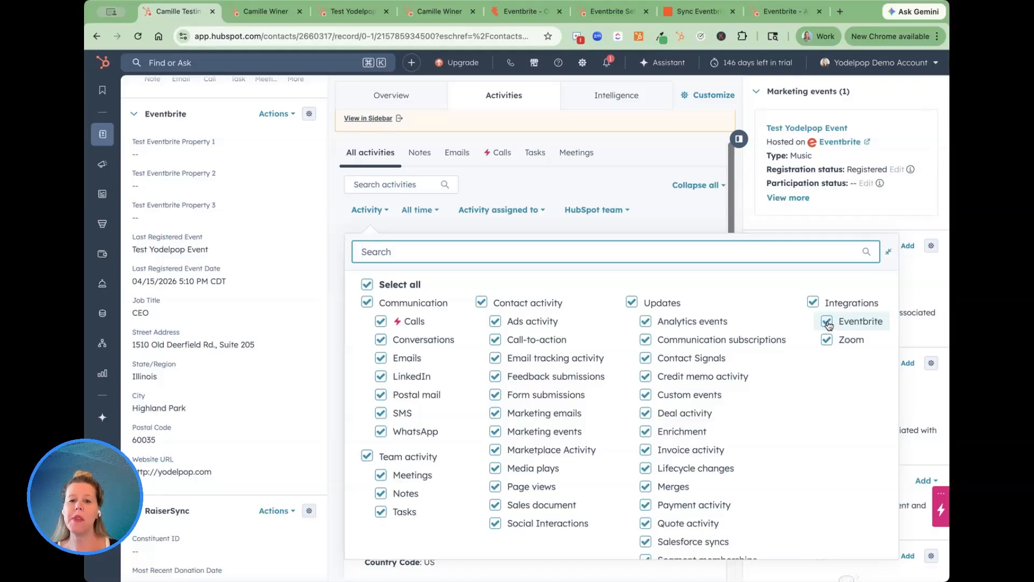
pyautogui.click(545, 195)
pyautogui.scroll(1, 379, 320)
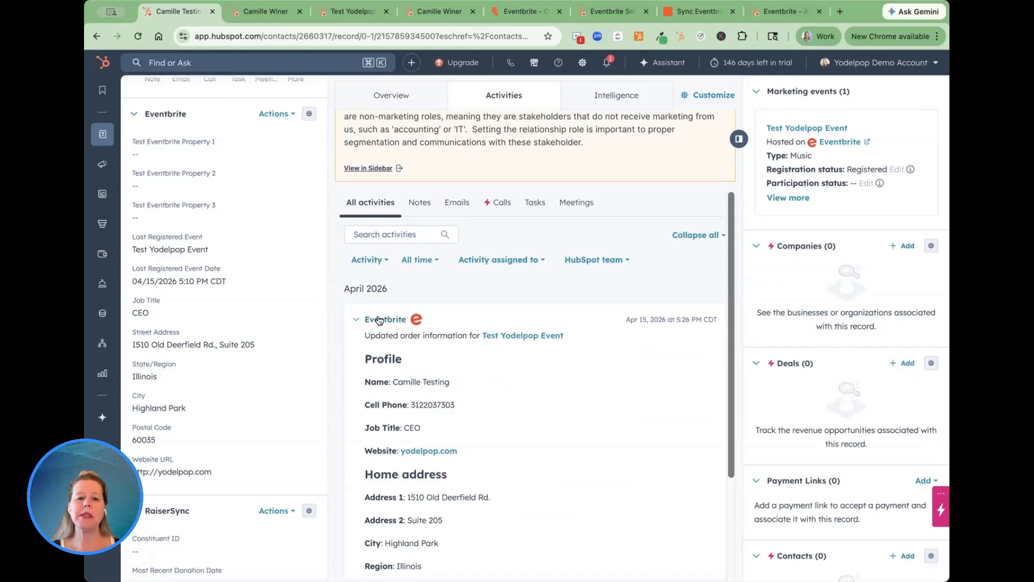
pyautogui.scroll(-2, 379, 320)
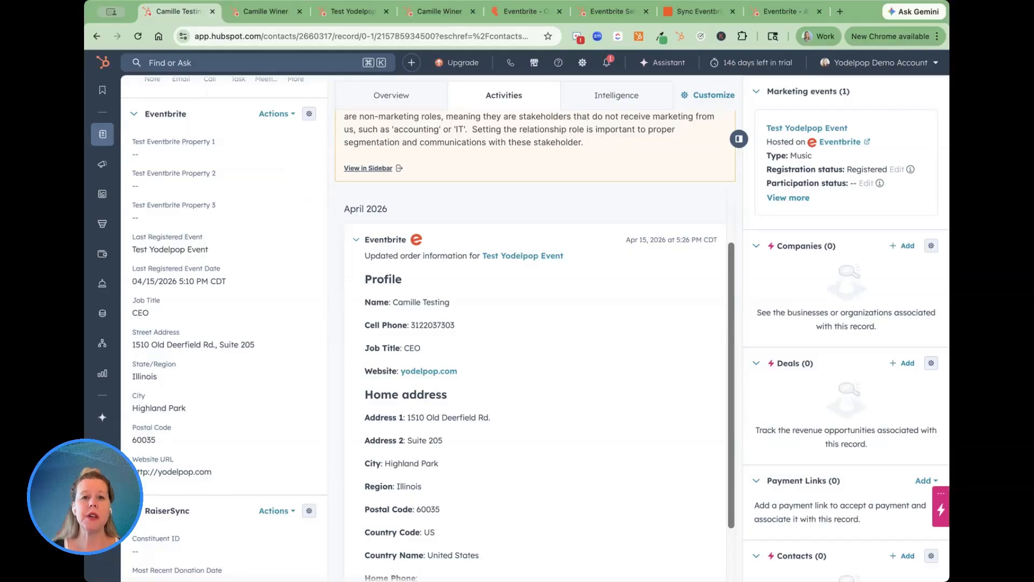
# Switch to the Eventbrite order form, clear the question search text, and review the standard and custom questions.
pyautogui.click(525, 15)
pyautogui.scroll(-6, 491, 203)
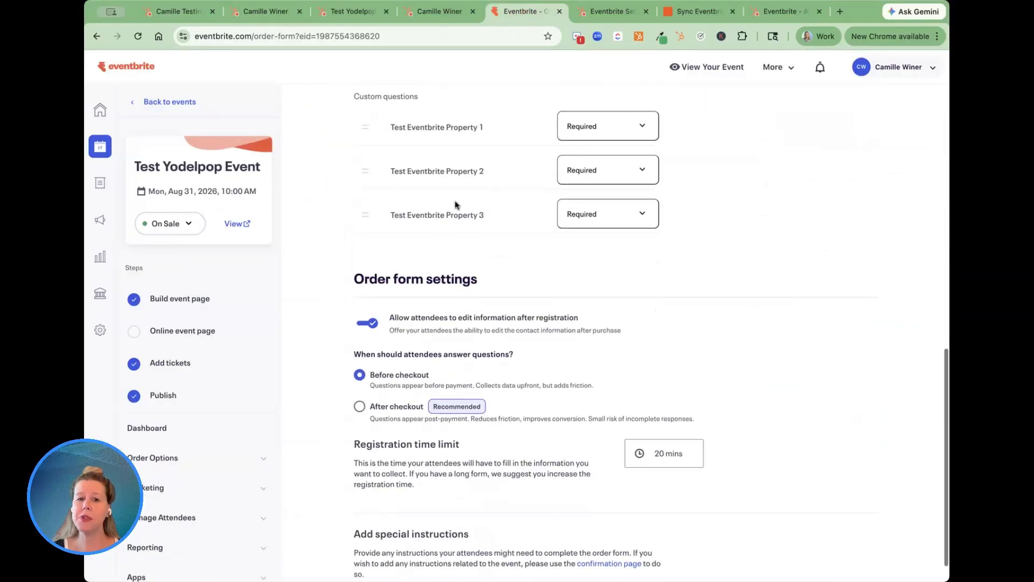
pyautogui.scroll(4, 416, 121)
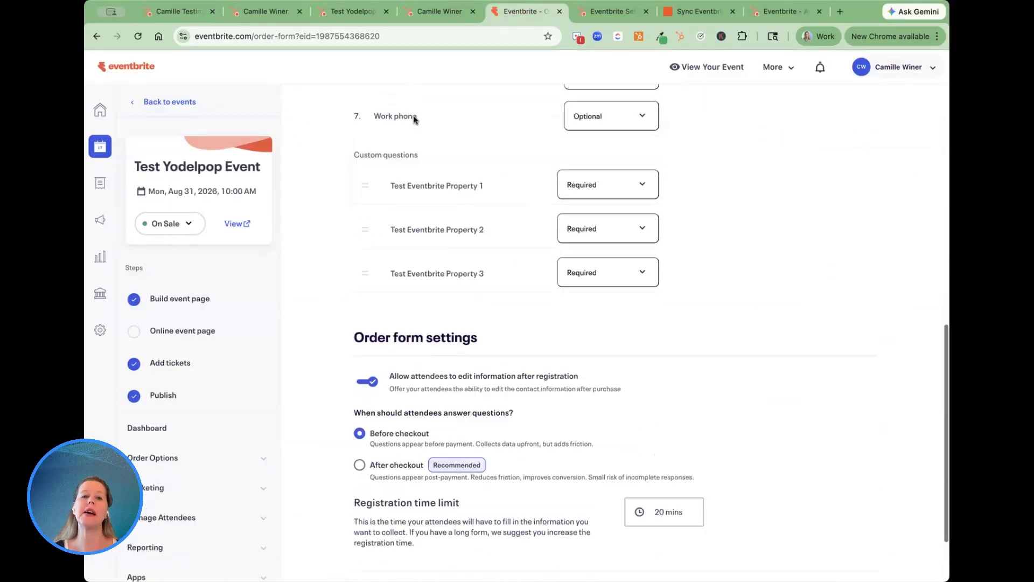
pyautogui.scroll(3, 356, 189)
pyautogui.click(405, 180)
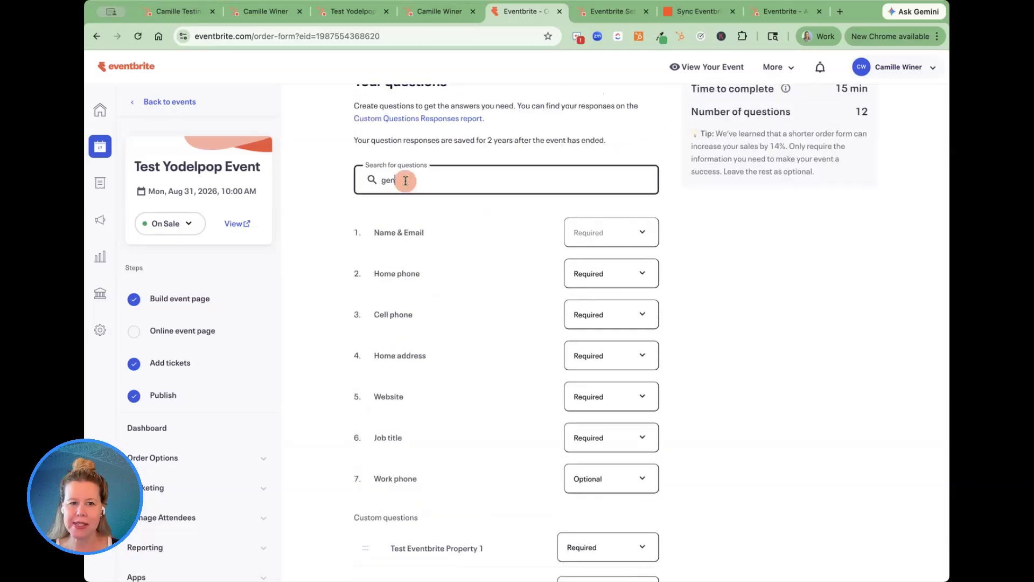
pyautogui.doubleClick(405, 181)
pyautogui.press('BackSpace')
pyautogui.scroll(-6, 405, 181)
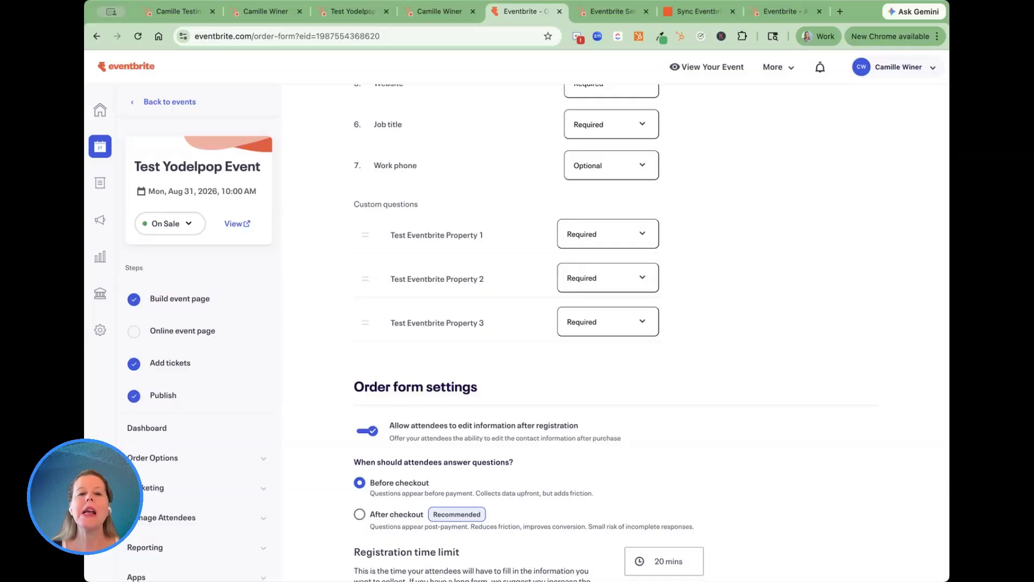
# Back in HubSpot, examine the testing contact's Test Eventbrite Property fields and its Eventbrite timeline activities.
pyautogui.click(173, 16)
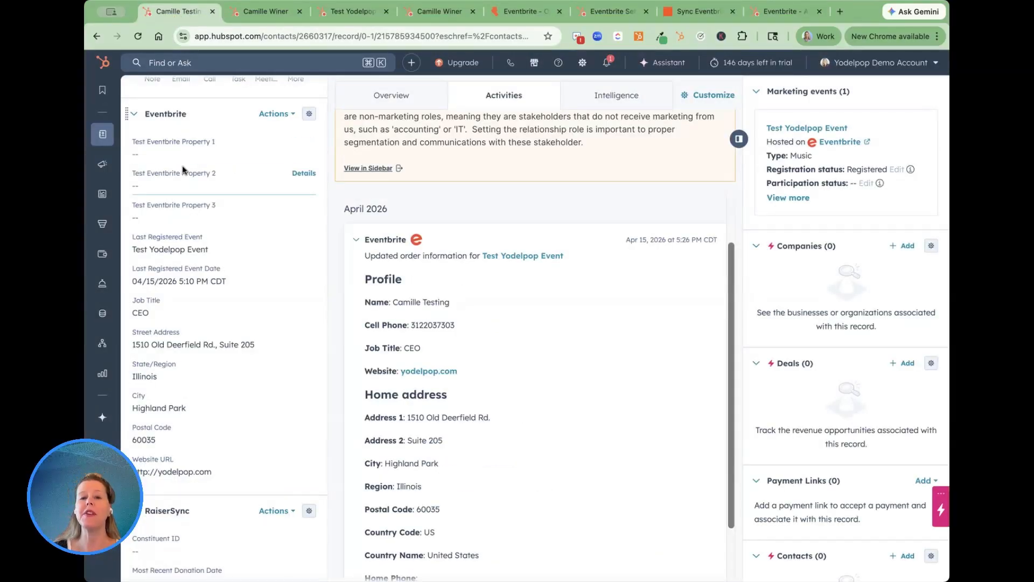
pyautogui.scroll(-4, 473, 302)
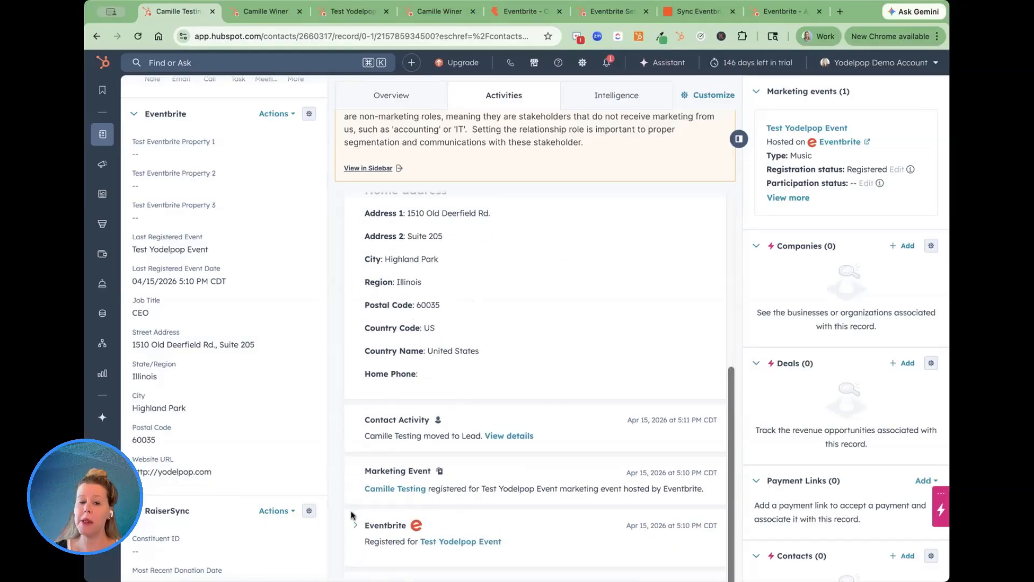
pyautogui.scroll(5, 454, 326)
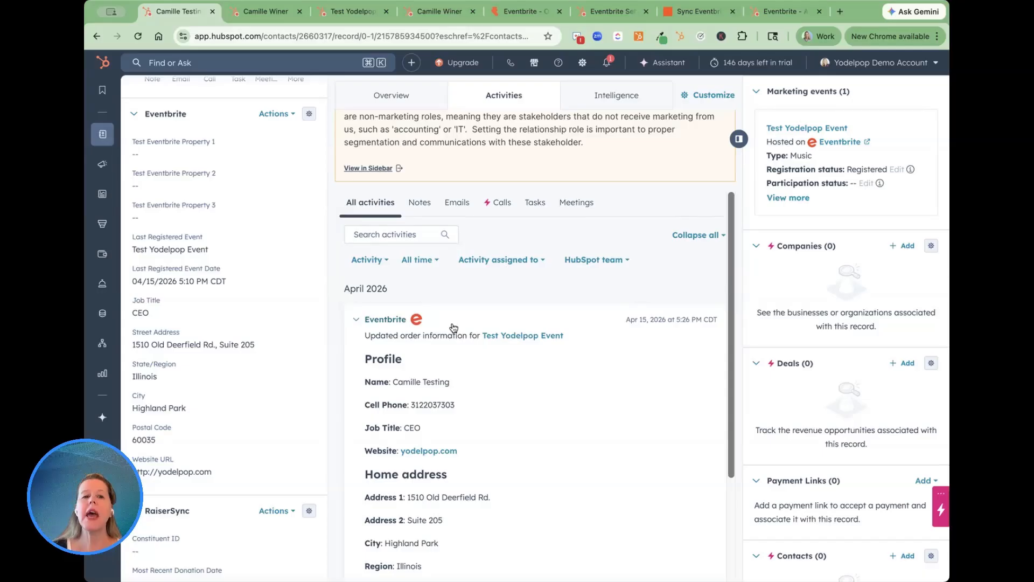
pyautogui.scroll(1, 454, 327)
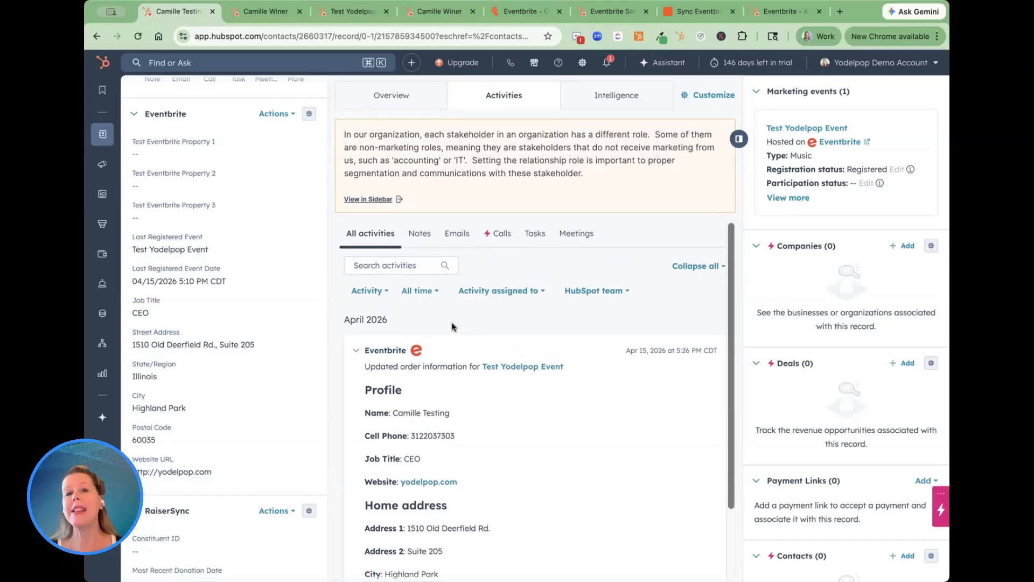
pyautogui.scroll(2, 283, 232)
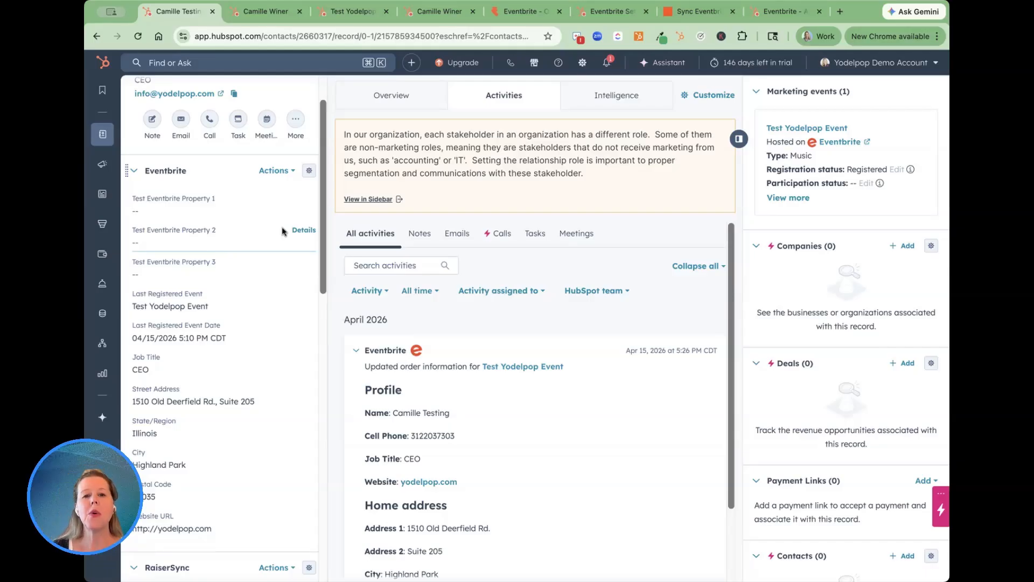
pyautogui.scroll(1, 282, 231)
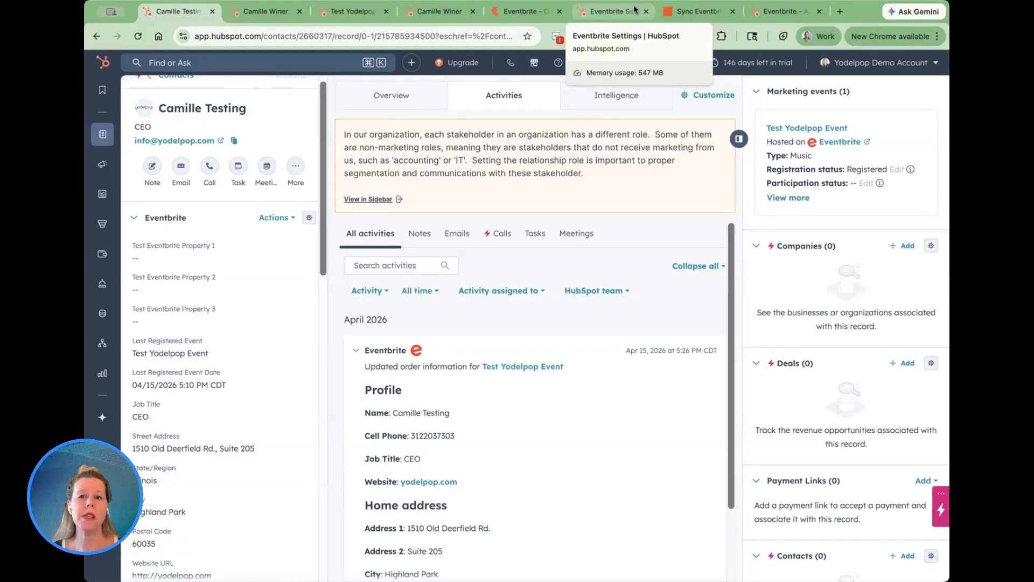
# Switch to Zapier, open the Create or Update Contact step's configuration, and inspect the mappings for Test Eventbrite Property 1, 2 and 3.
pyautogui.click(699, 13)
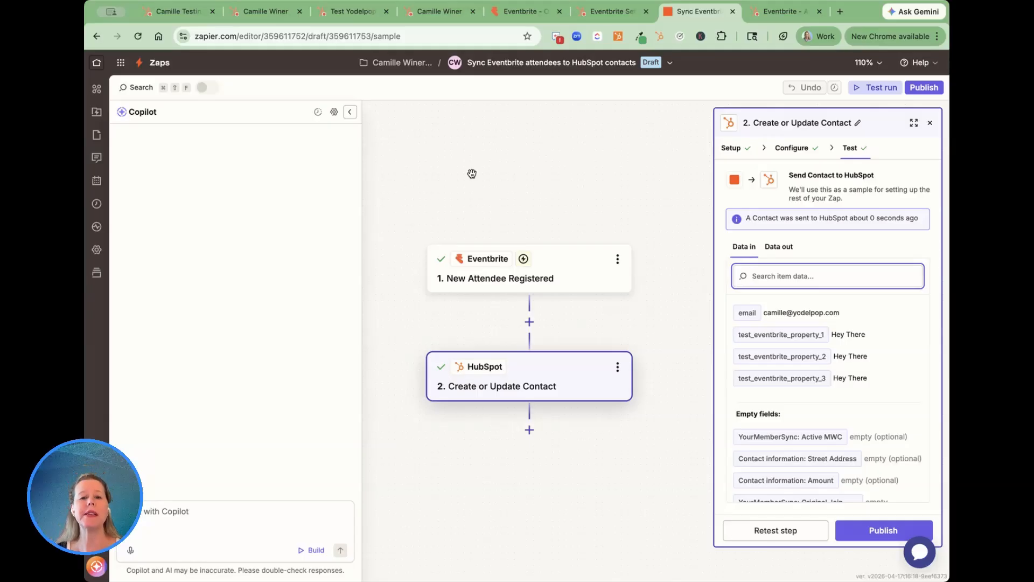
pyautogui.click(524, 388)
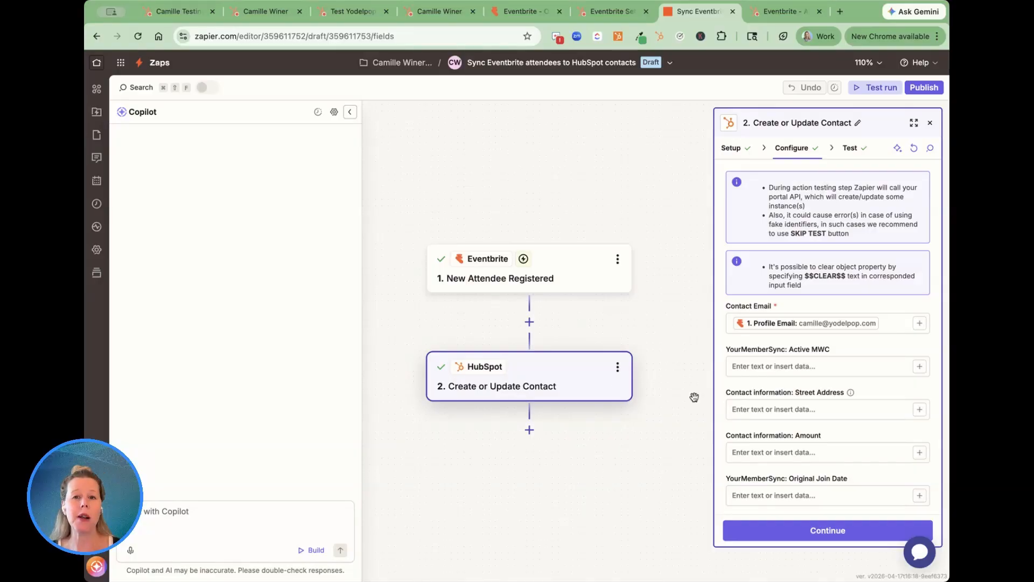
pyautogui.scroll(-10, 835, 317)
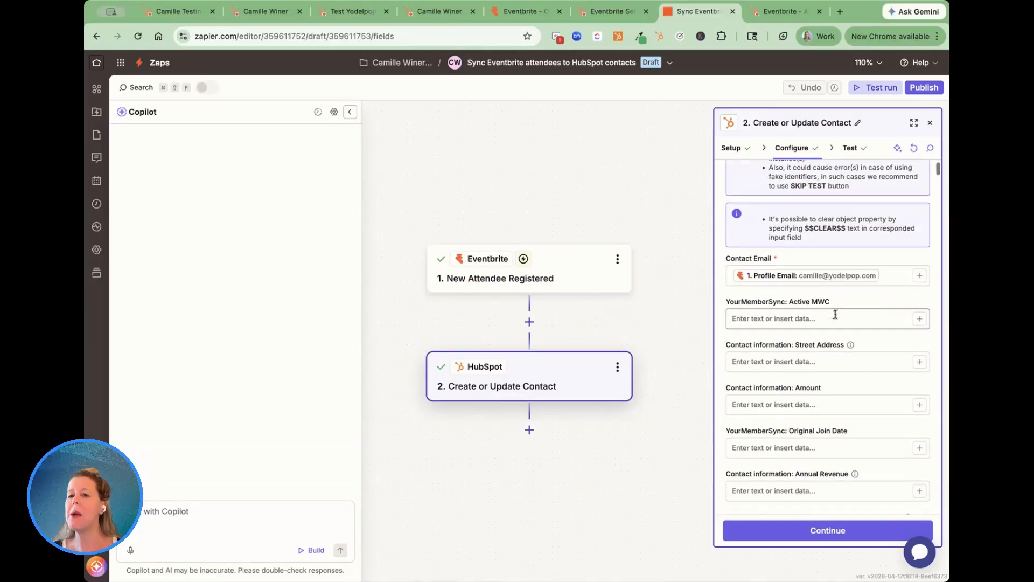
pyautogui.scroll(-15, 835, 318)
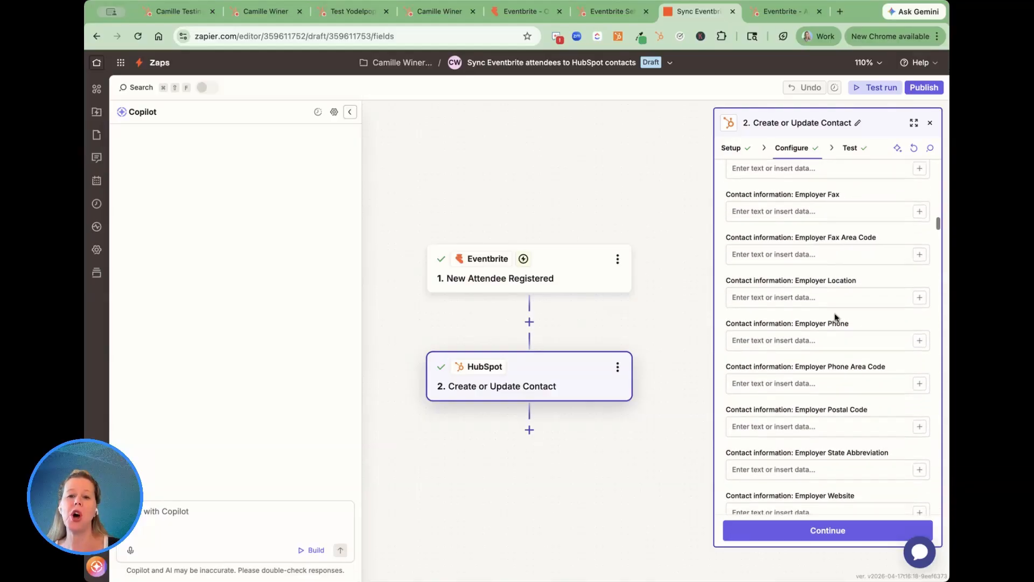
pyautogui.scroll(20, 835, 318)
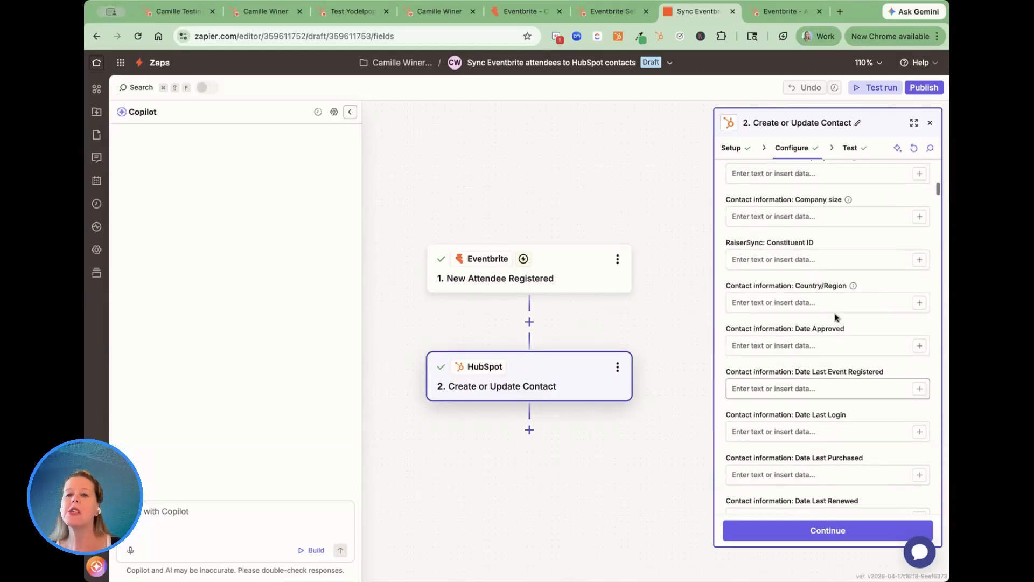
pyautogui.scroll(3, 820, 198)
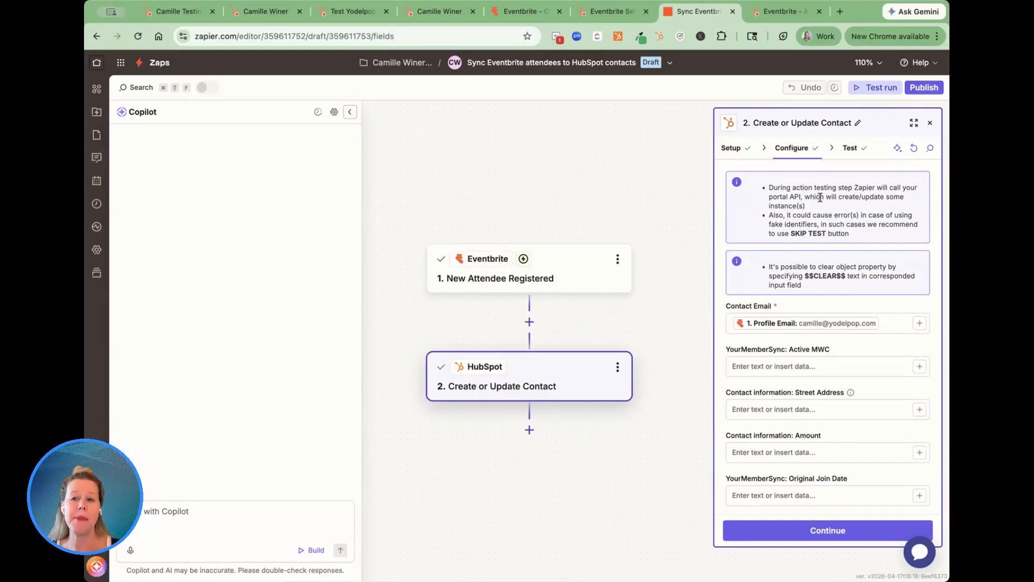
pyautogui.moveTo(937, 169); pyautogui.dragTo(937, 517)
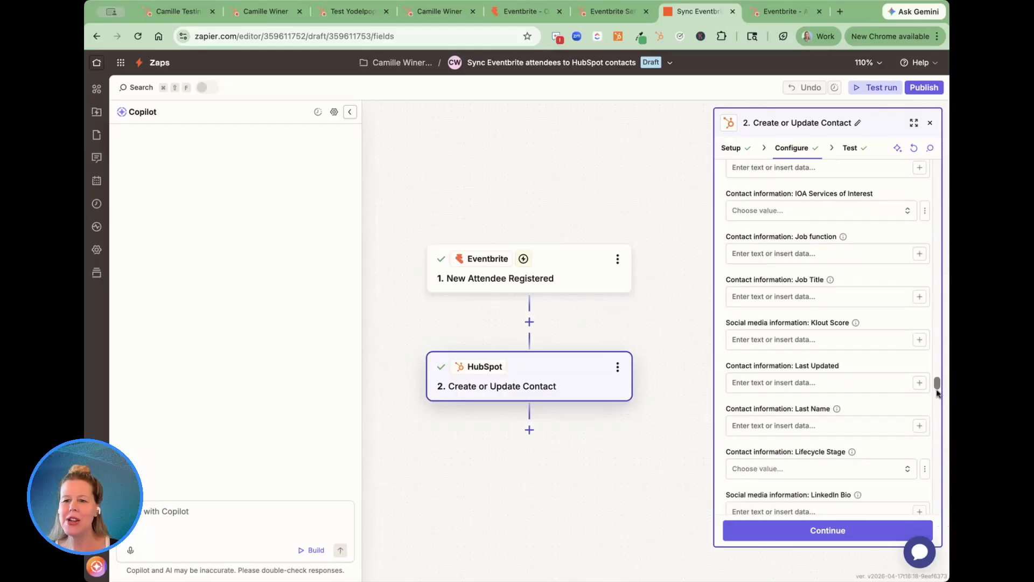
pyautogui.moveTo(935, 386); pyautogui.dragTo(943, 526)
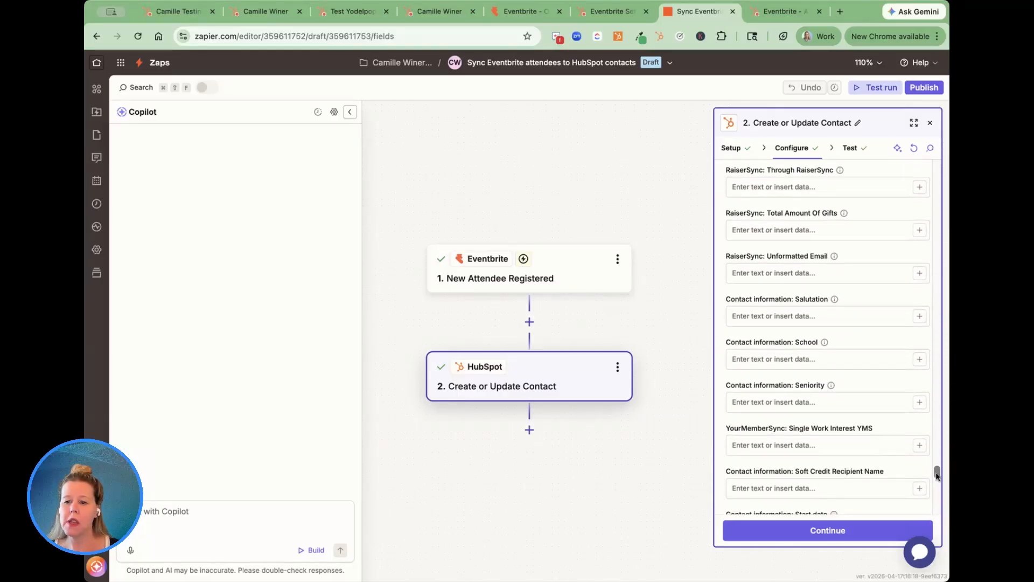
pyautogui.moveTo(935, 474); pyautogui.dragTo(933, 485)
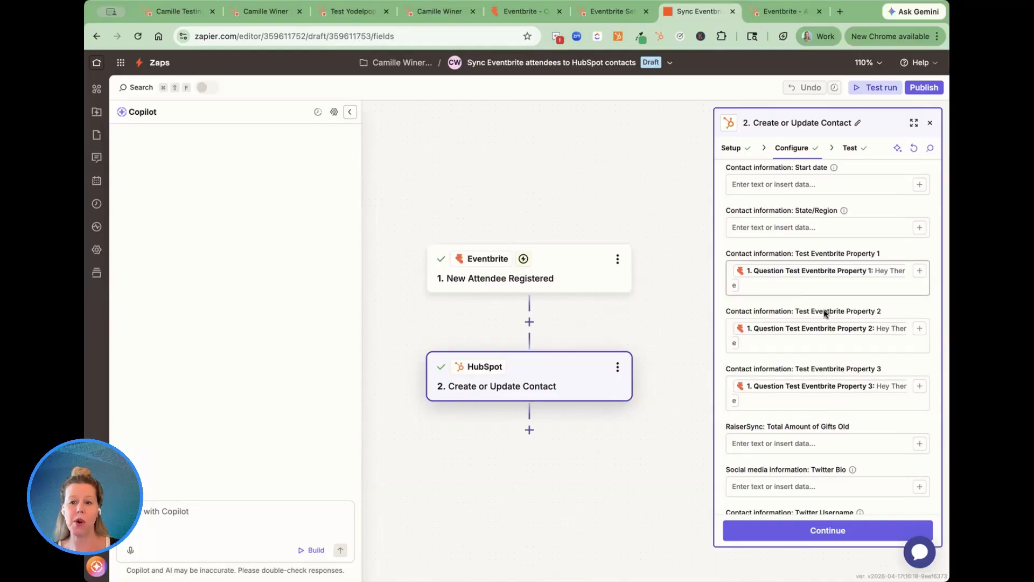
pyautogui.click(795, 287)
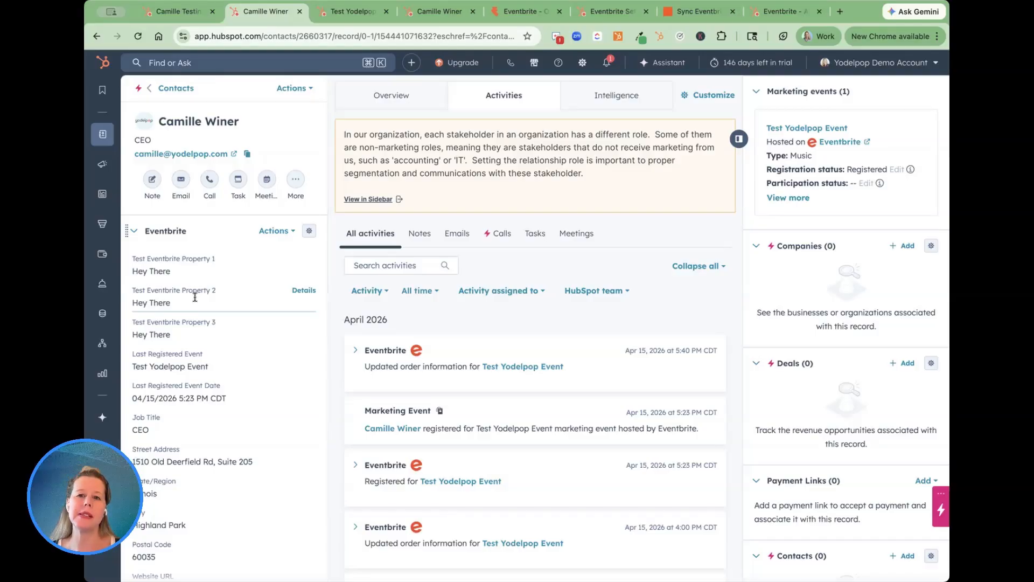
# Compare the Zap's custom property mappings with the Eventbrite order form's custom questions and the cancelled registrant's HubSpot contact record.
pyautogui.click(699, 16)
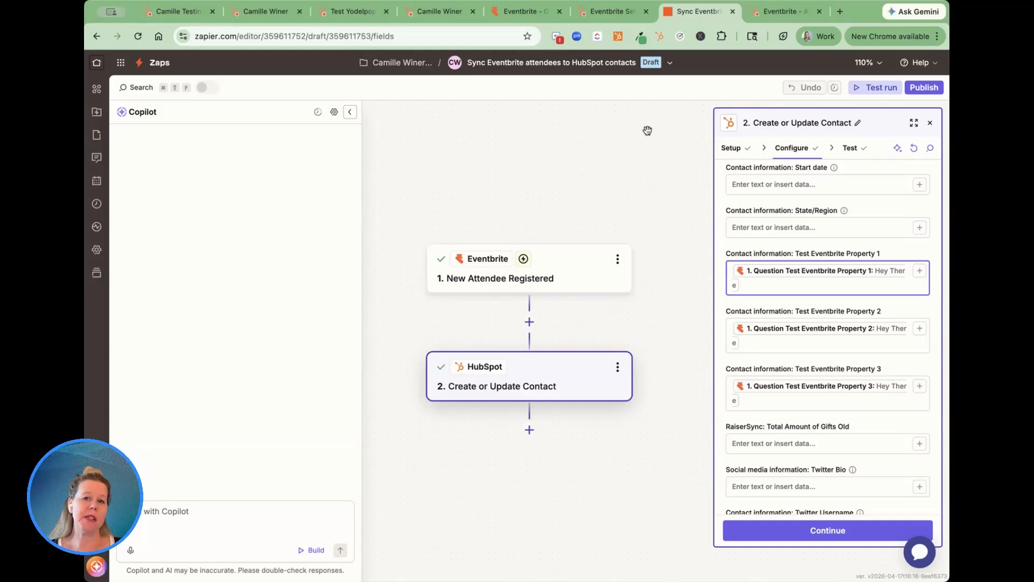
pyautogui.click(507, 16)
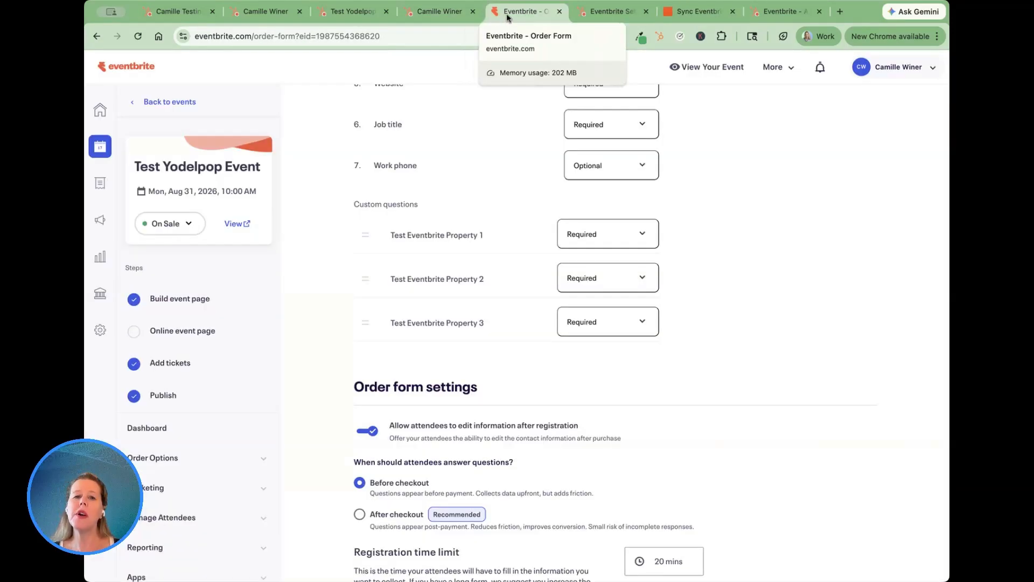
pyautogui.click(437, 12)
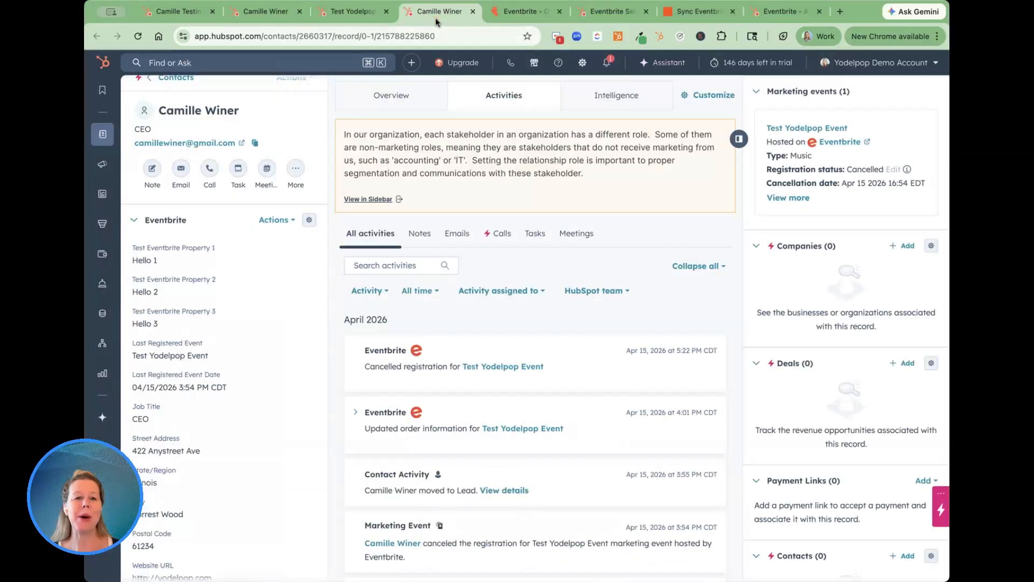